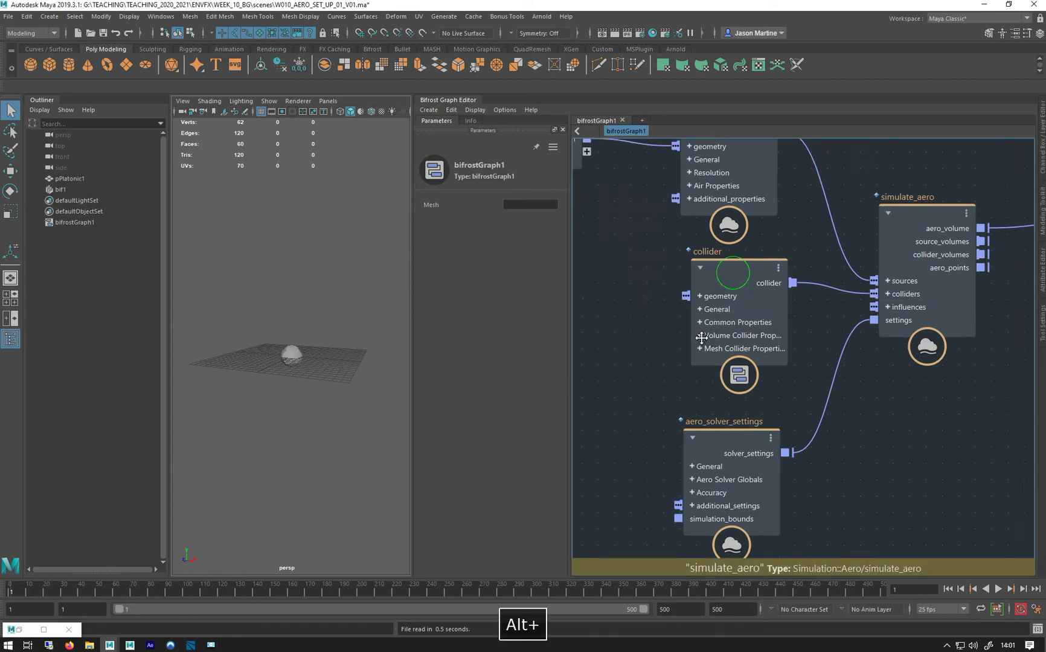
# Select the source_air node and review its General, Resolution and Air Properties parameters
pyautogui.keyDown('alt'); pyautogui.moveTo(735, 174); pyautogui.dragTo(682, 338, button='middle'); pyautogui.keyUp('alt')
pyautogui.click(678, 292)
pyautogui.keyDown('alt'); pyautogui.moveTo(659, 216); pyautogui.dragTo(775, 180, button='middle'); pyautogui.keyUp('alt')
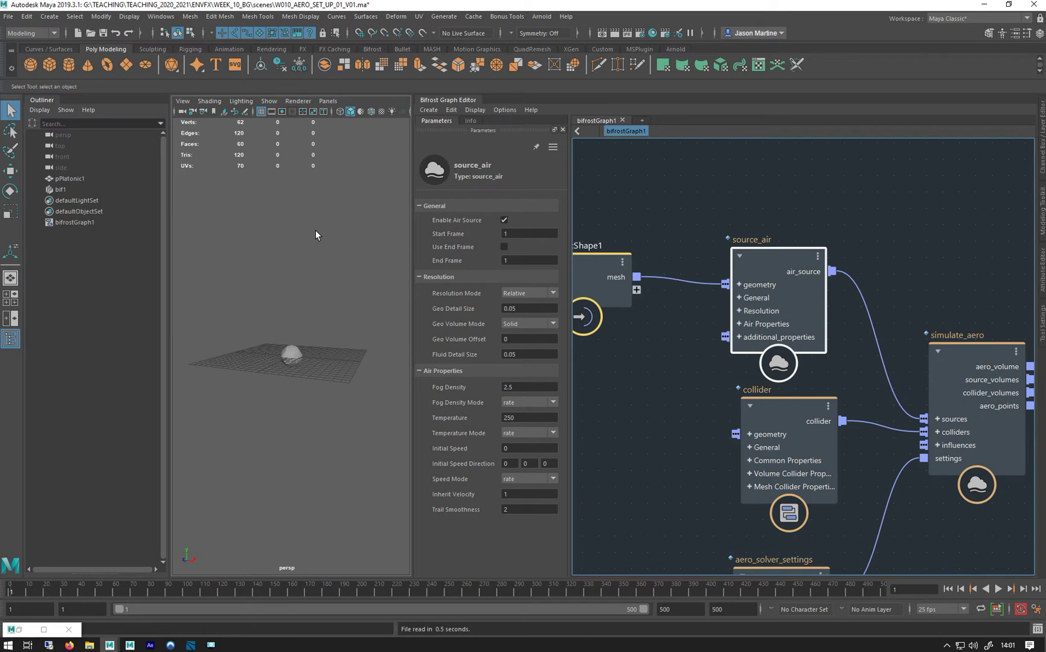
pyautogui.click(419, 205)
pyautogui.click(419, 205)
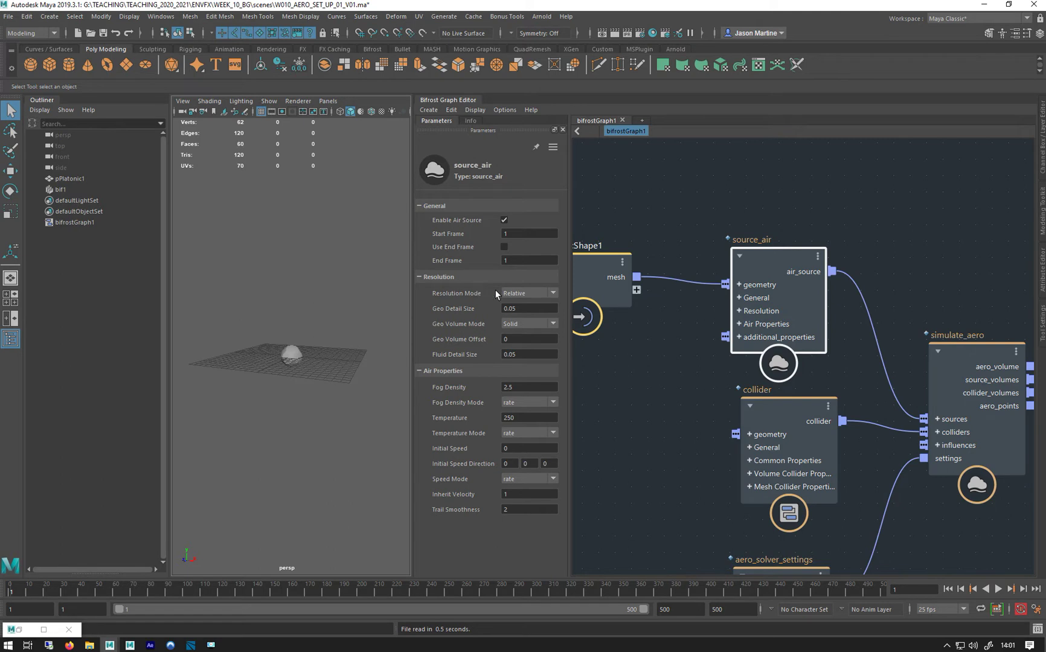
# Move the output node farther from simulate_aero and add a volume_scope node to the graph
pyautogui.keyDown('alt'); pyautogui.moveTo(887, 339); pyautogui.dragTo(609, 277, button='middle'); pyautogui.keyUp('alt')
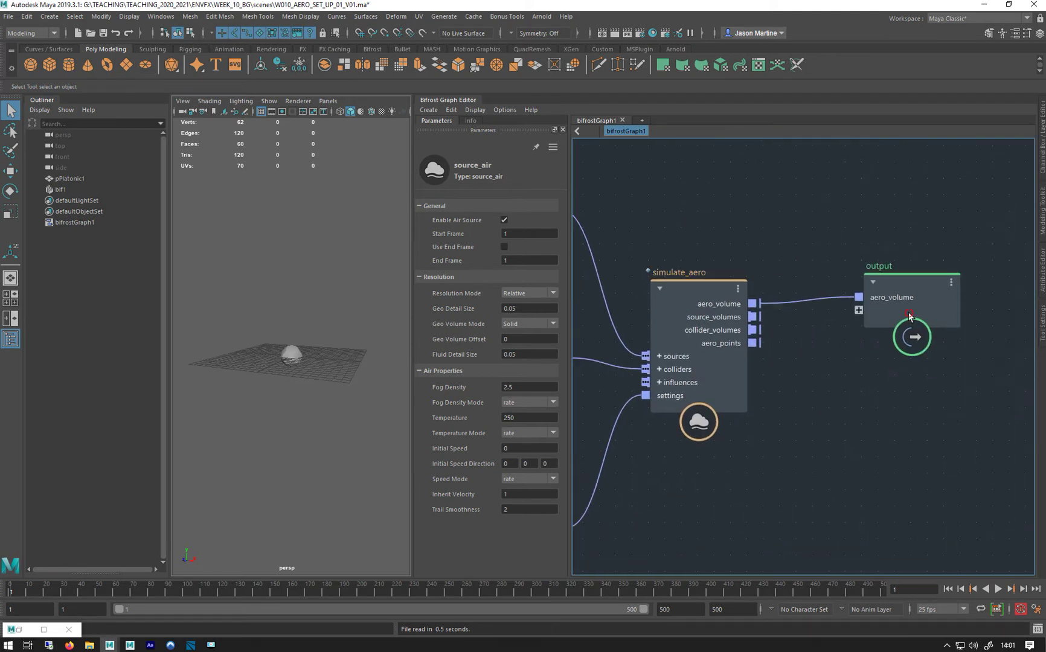
pyautogui.moveTo(906, 315); pyautogui.dragTo(1039, 263)
pyautogui.keyDown('alt'); pyautogui.moveTo(574, 215); pyautogui.dragTo(661, 240, button='middle'); pyautogui.keyUp('alt')
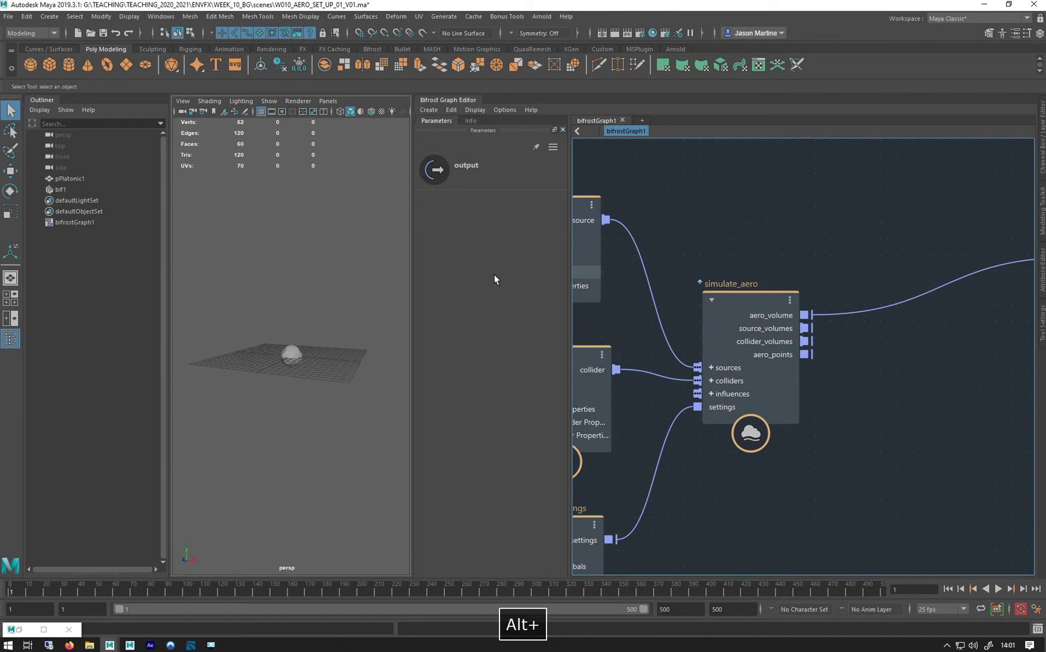
pyautogui.press('Tab')
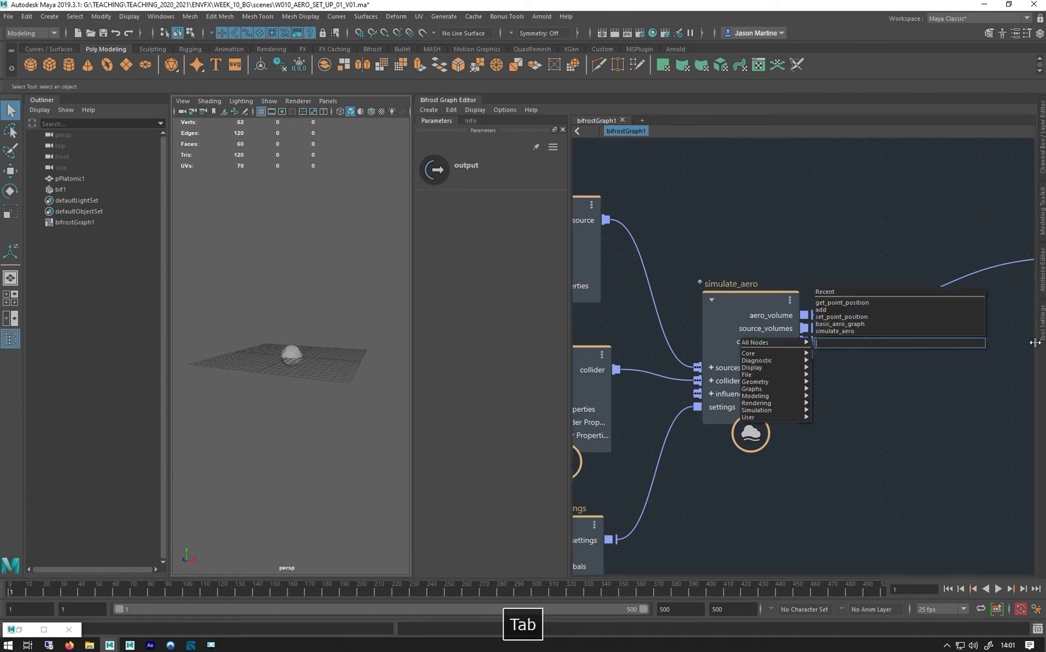
pyautogui.write('voLUME')
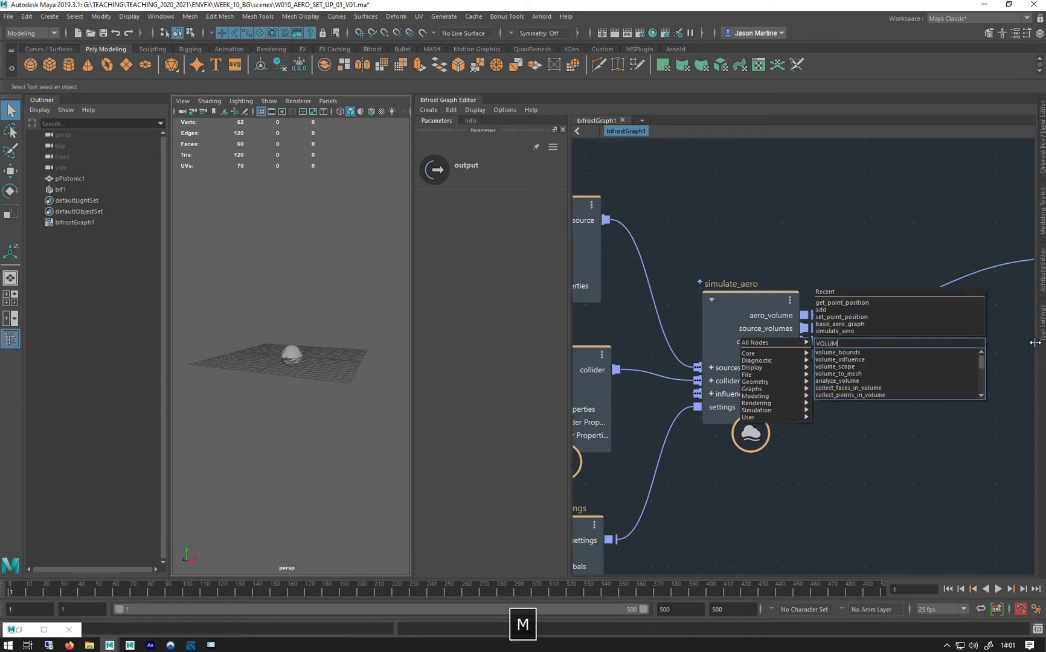
pyautogui.click(827, 370)
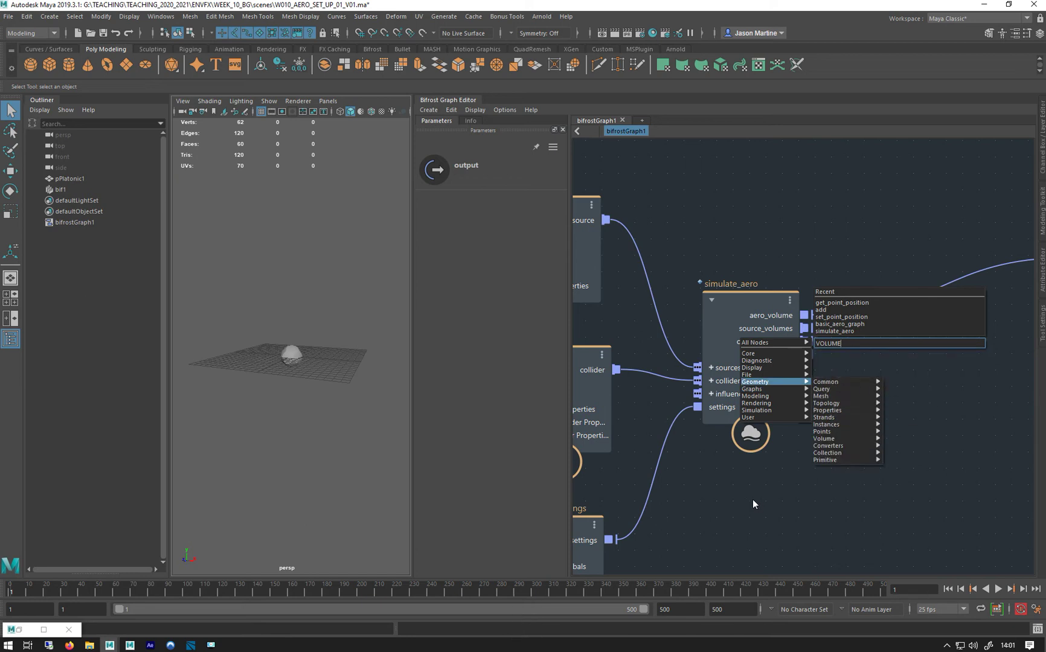
pyautogui.press('f')
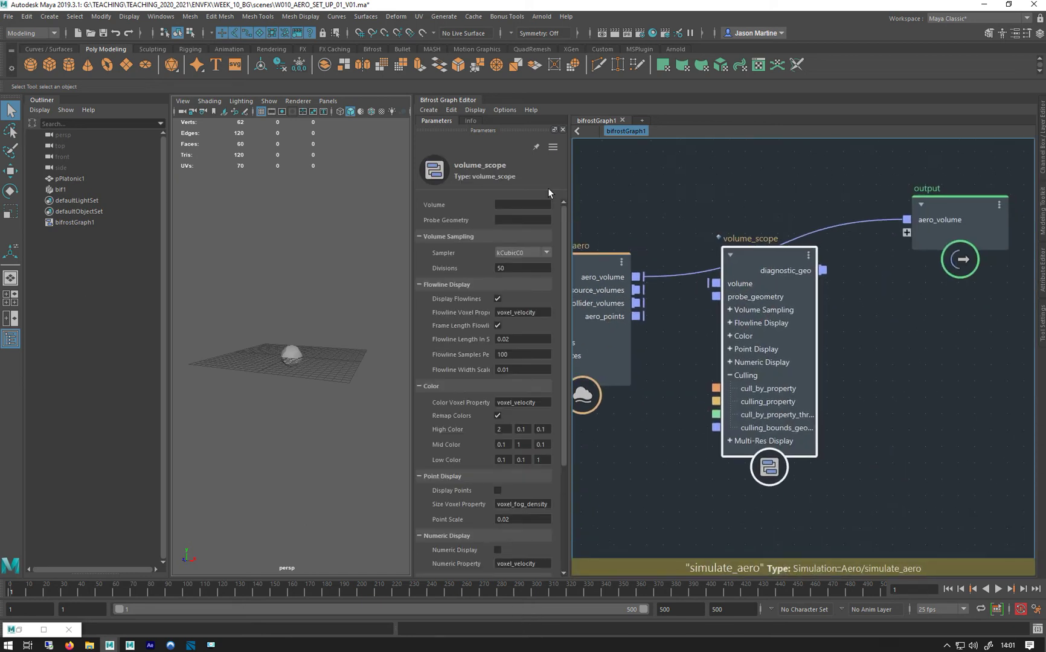
# Connect simulate_aero's aero_volume to volume_scope's volume input, and its diagnostic_geo to the output node's existing aero_volume port
pyautogui.moveTo(636, 277); pyautogui.dragTo(716, 286)
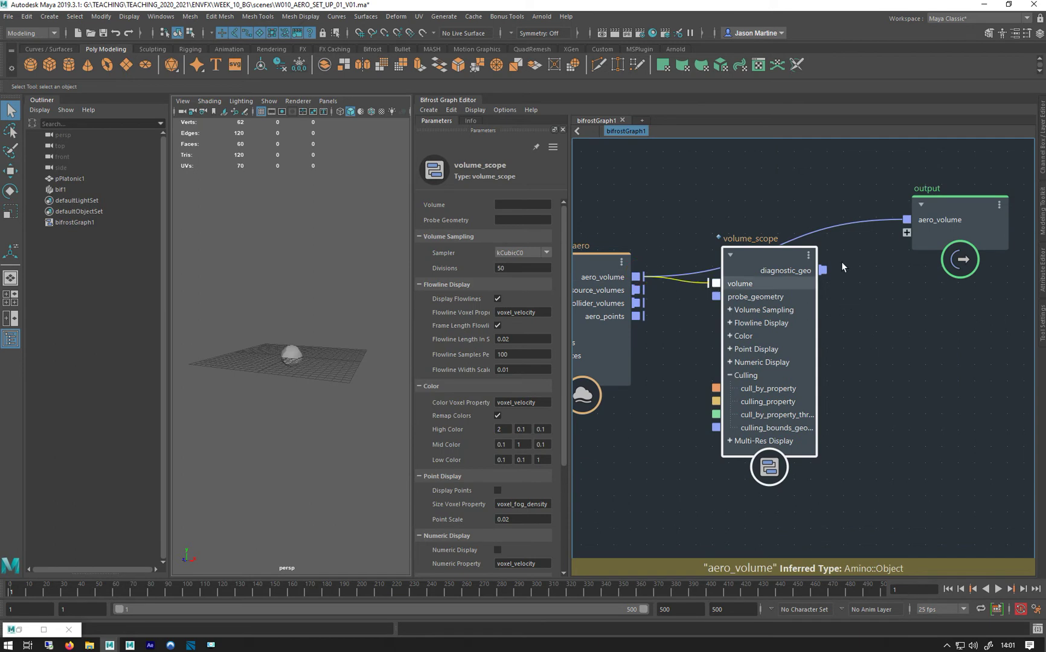
pyautogui.moveTo(823, 270); pyautogui.dragTo(918, 219)
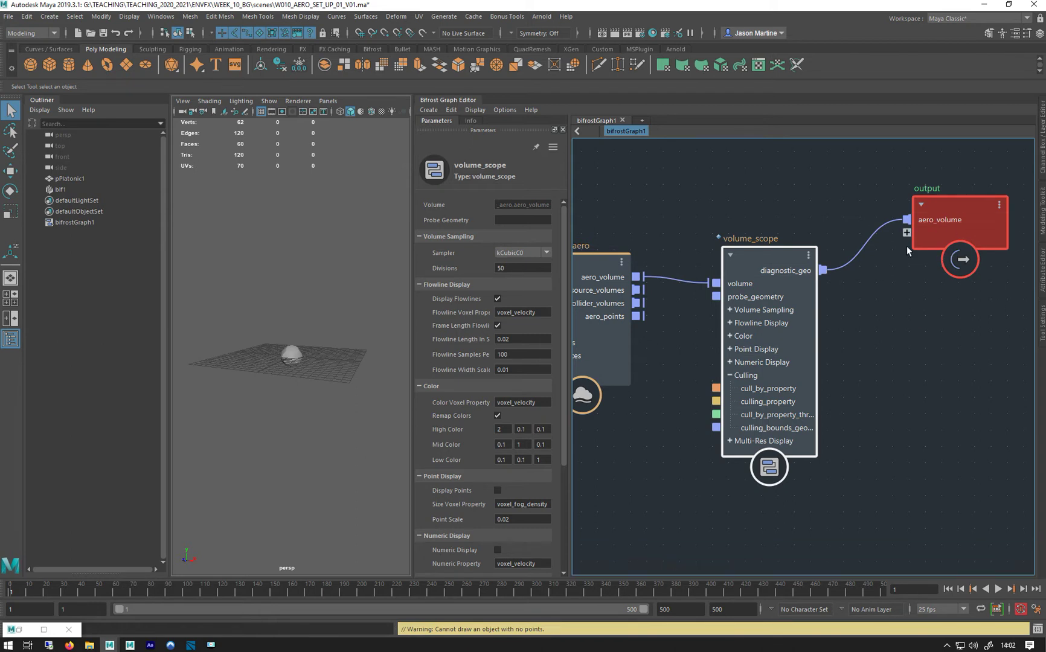
pyautogui.keyDown('alt'); pyautogui.moveTo(824, 186); pyautogui.dragTo(754, 197, button='middle'); pyautogui.keyUp('alt')
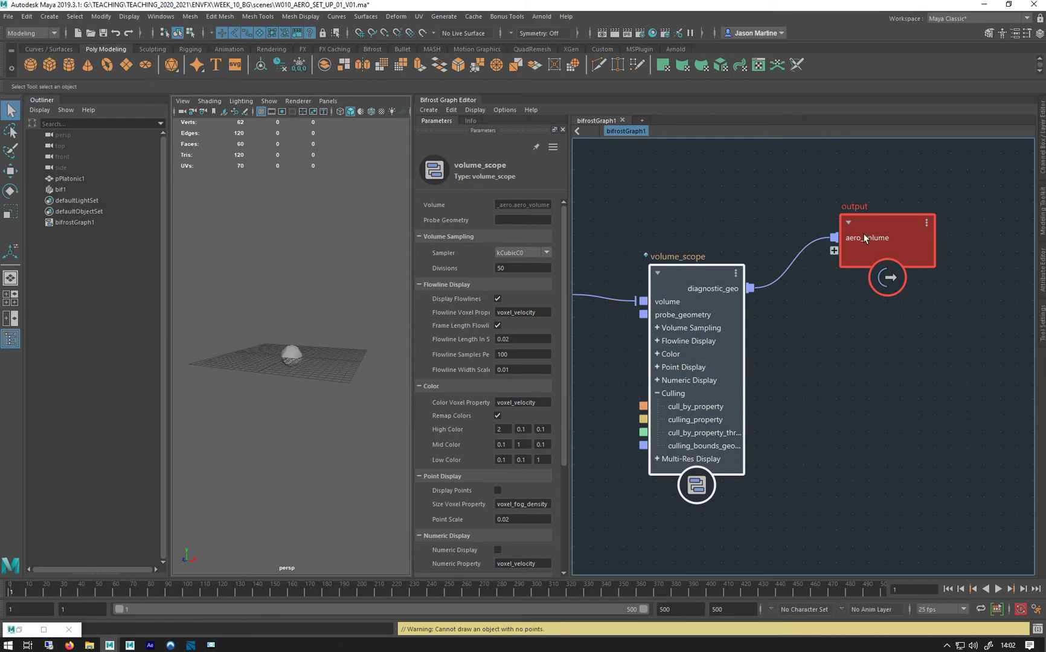
pyautogui.moveTo(863, 233); pyautogui.dragTo(893, 225)
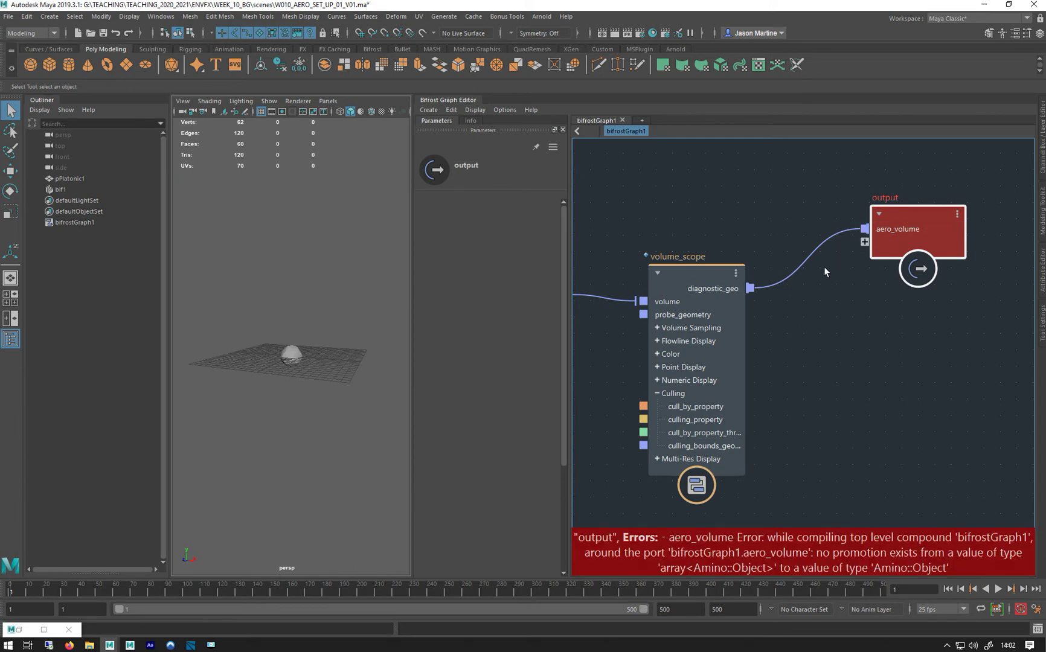
# Reconnect simulate_aero's aero_volume directly to the output node's aero_volume port
pyautogui.moveTo(660, 273); pyautogui.dragTo(812, 299, button='middle')
pyautogui.moveTo(720, 273); pyautogui.dragTo(711, 275, button='middle')
pyautogui.moveTo(708, 322); pyautogui.dragTo(1020, 295)
pyautogui.keyDown('alt'); pyautogui.moveTo(904, 218); pyautogui.dragTo(577, 227, button='middle'); pyautogui.keyUp('alt')
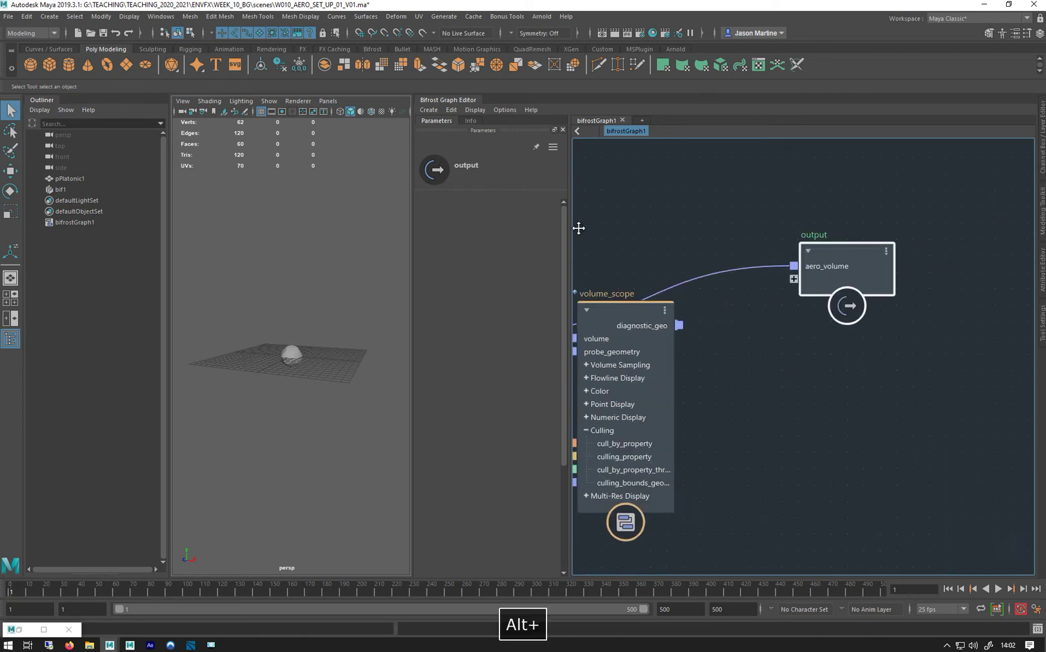
# Delete the output node's aero_volume port and connect volume_scope's diagnostic_geo to the output as a new port
pyautogui.click(660, 356)
pyautogui.moveTo(699, 358); pyautogui.dragTo(824, 265)
pyautogui.rightClick(824, 267)
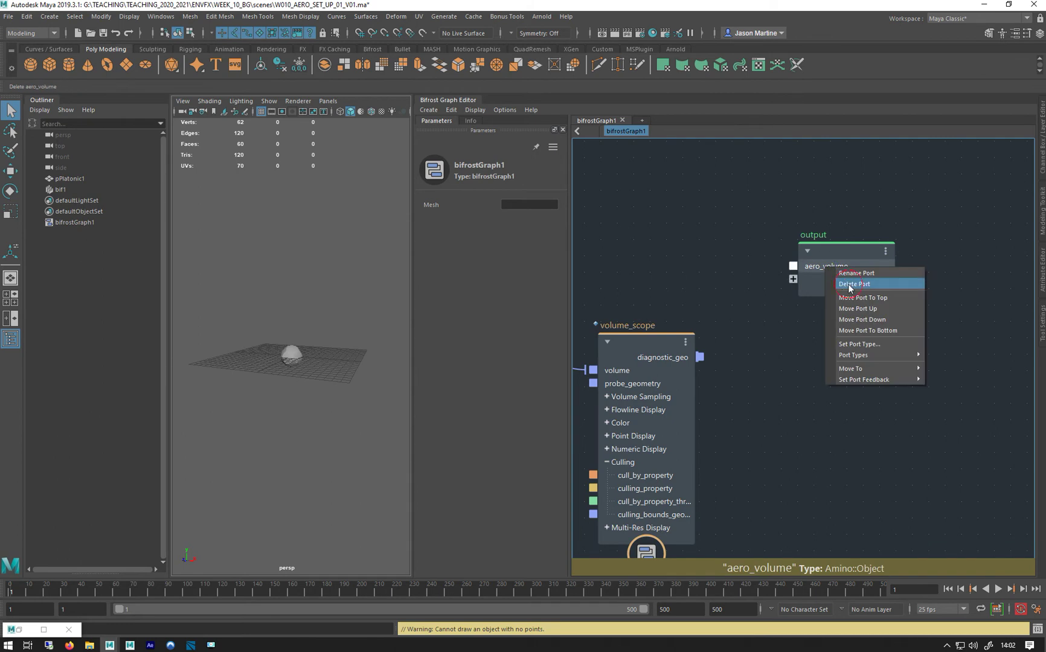
pyautogui.click(711, 347)
pyautogui.moveTo(699, 357); pyautogui.dragTo(792, 265)
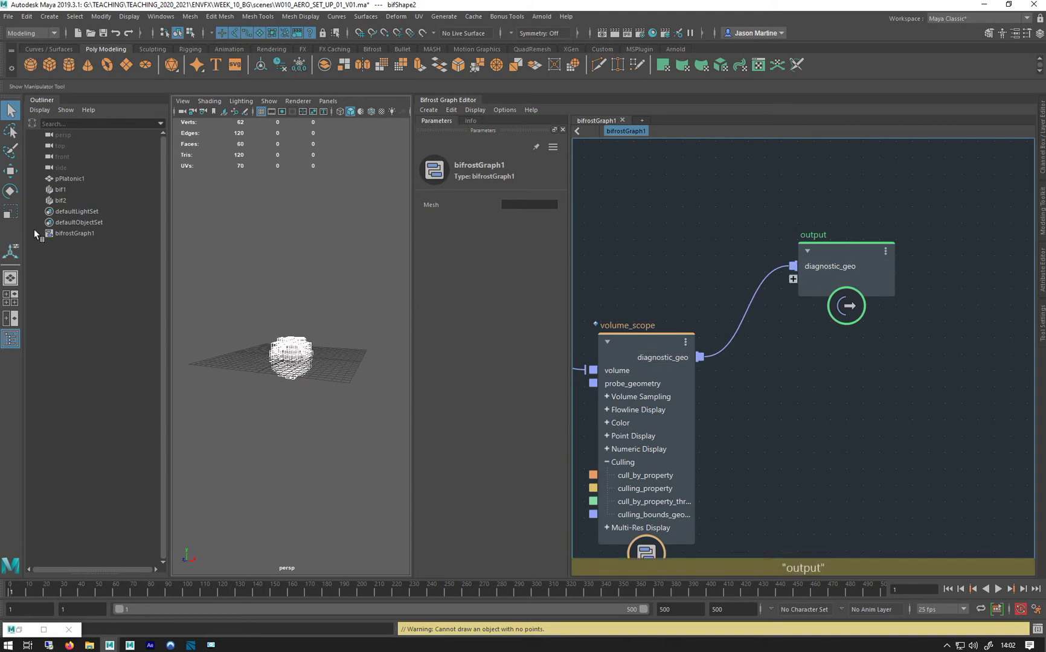
# Delete the bif1 object from the scene
pyautogui.moveTo(60, 201); pyautogui.dragTo(58, 192)
pyautogui.click(58, 192)
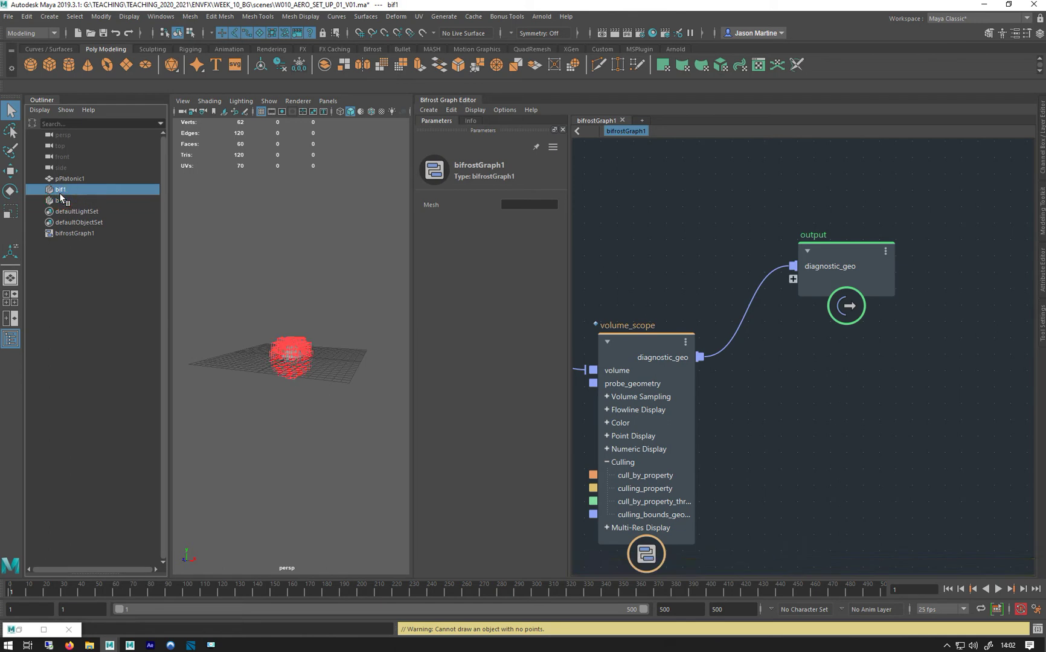
pyautogui.press('Delete')
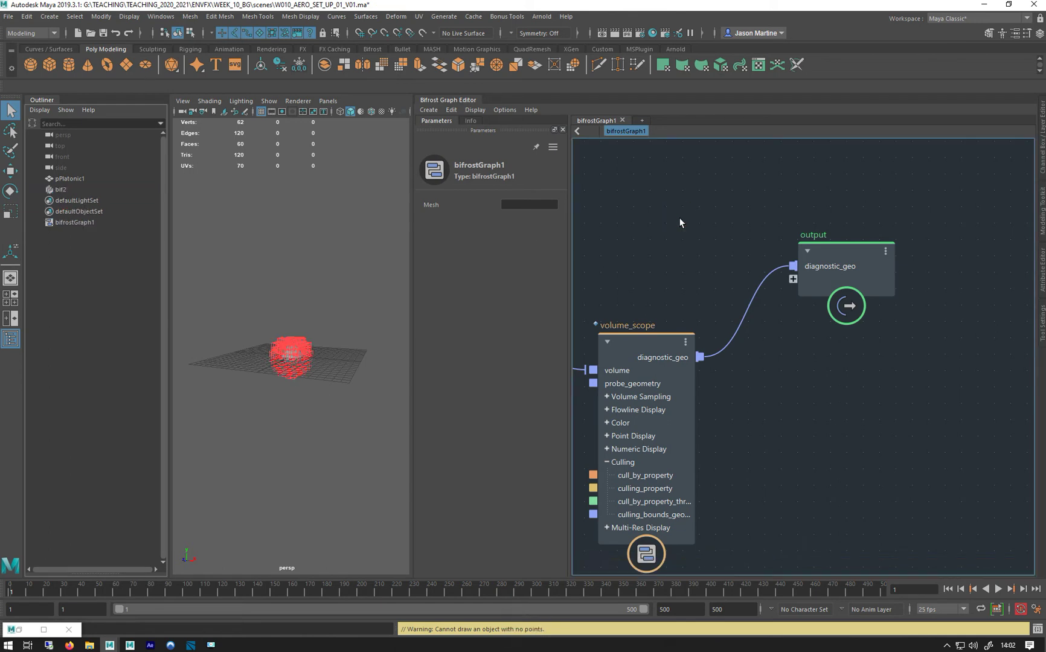
# Undo the bif1 deletion and the output port and connection changes, back to the unconnected volume_scope node
pyautogui.hotkey('ctrl', 'z')
pyautogui.hotkey('ctrl', 'z')
pyautogui.hotkey('ctrl', 'z')
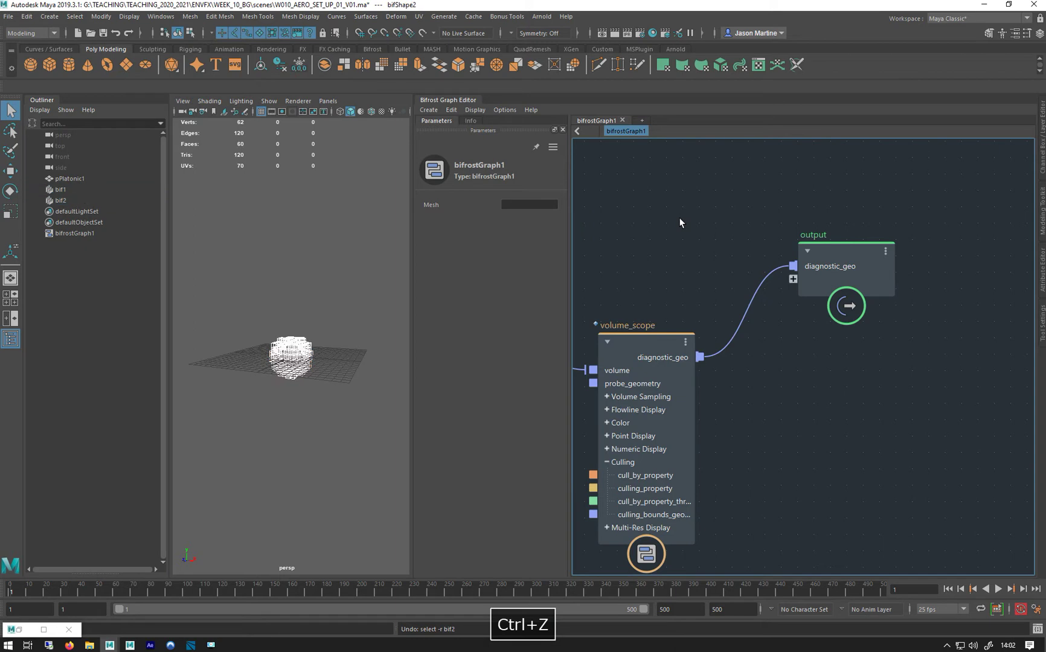
pyautogui.hotkey('ctrl', 'z')
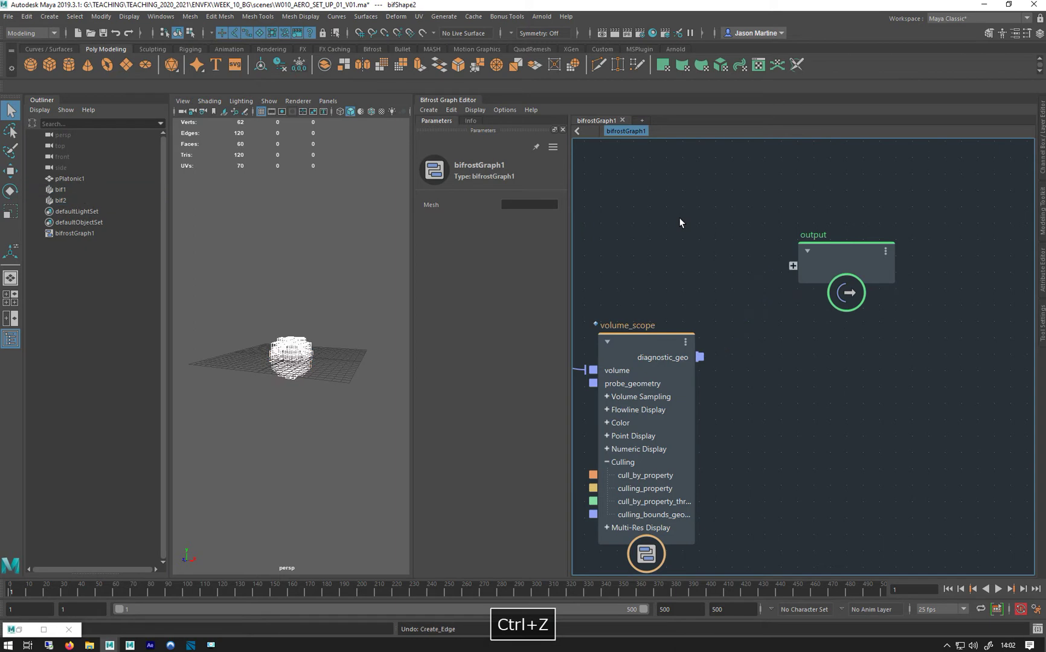
pyautogui.hotkey('ctrl', 'z')
pyautogui.hotkey('ctrl', 'z')
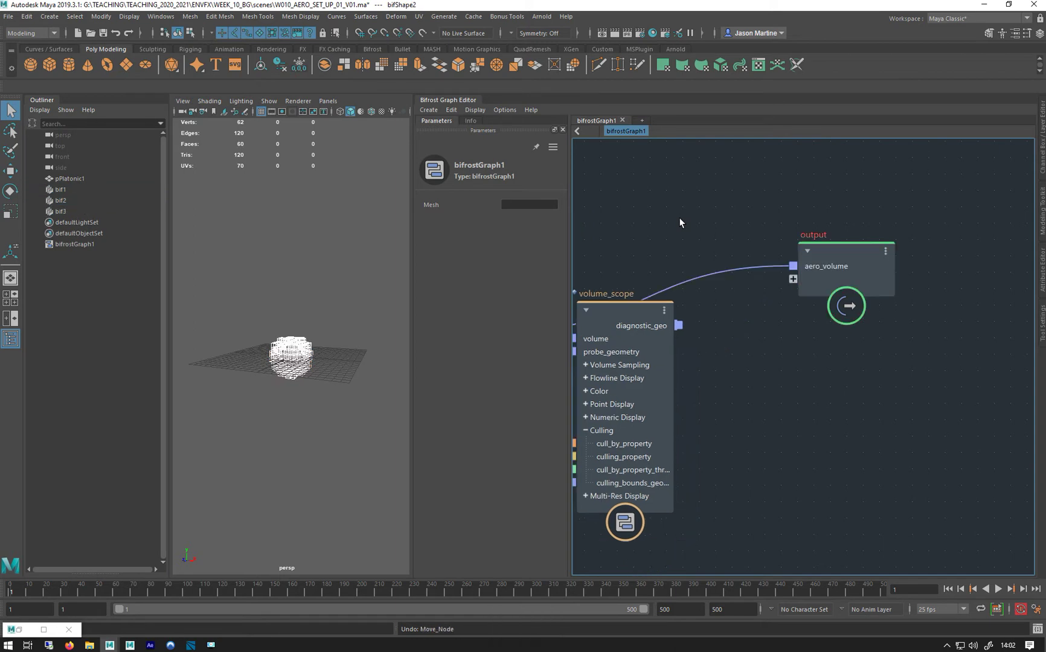
pyautogui.hotkey('ctrl', 'z')
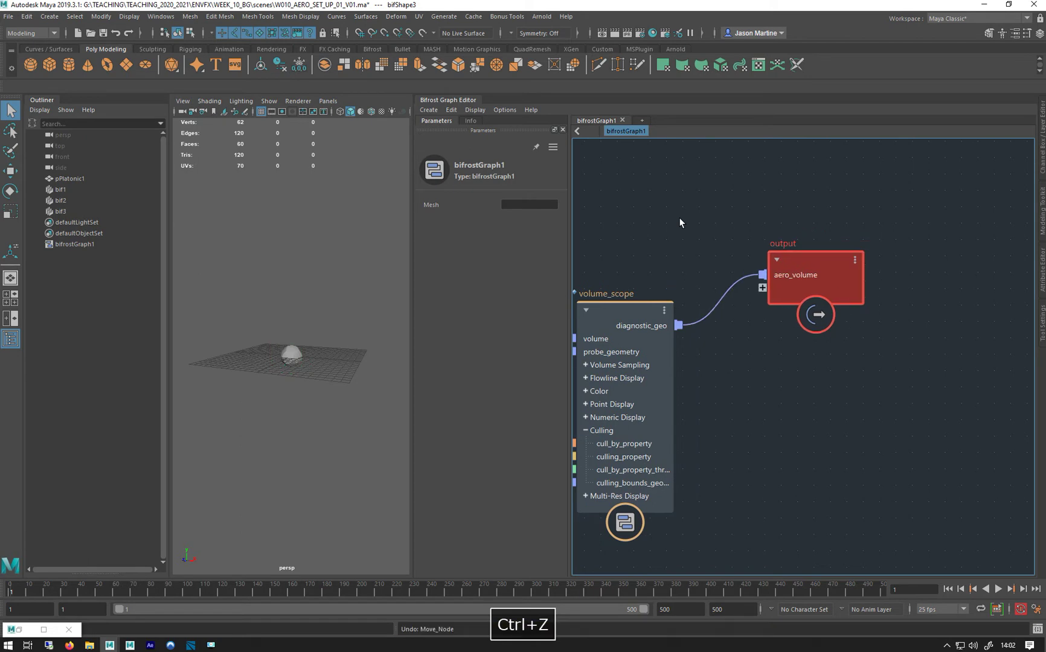
pyautogui.hotkey('ctrl', 'z')
# Connect simulate_aero's aero_volume to volume_scope's volume, and add diagnostic_geo as a second port on the output node
pyautogui.moveTo(641, 242); pyautogui.dragTo(851, 205, button='middle')
pyautogui.click(848, 312)
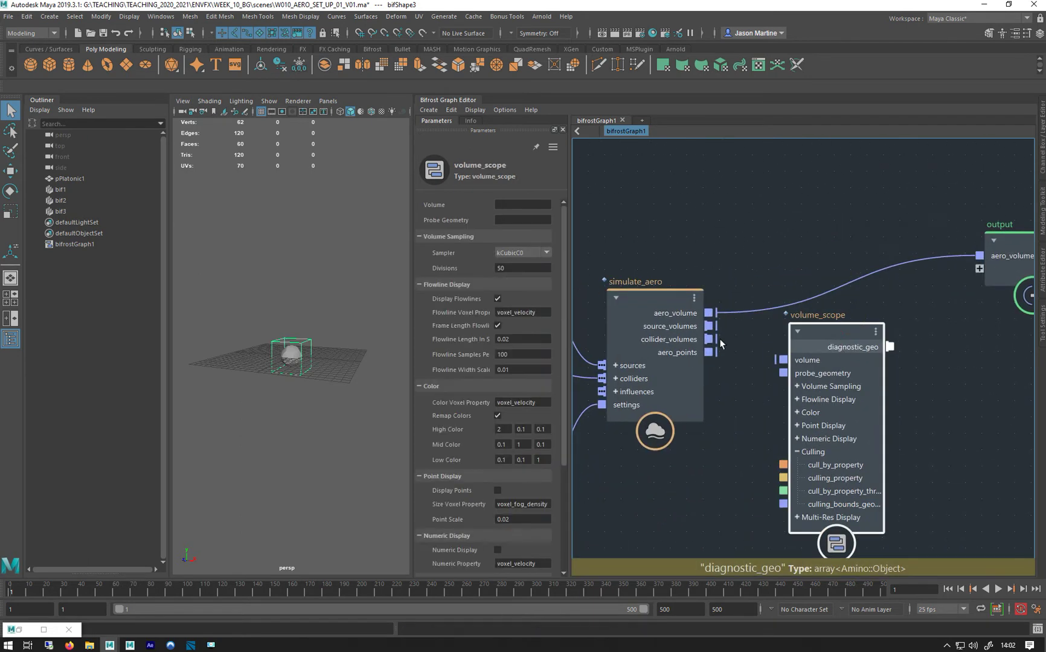
pyautogui.moveTo(709, 312); pyautogui.dragTo(787, 356)
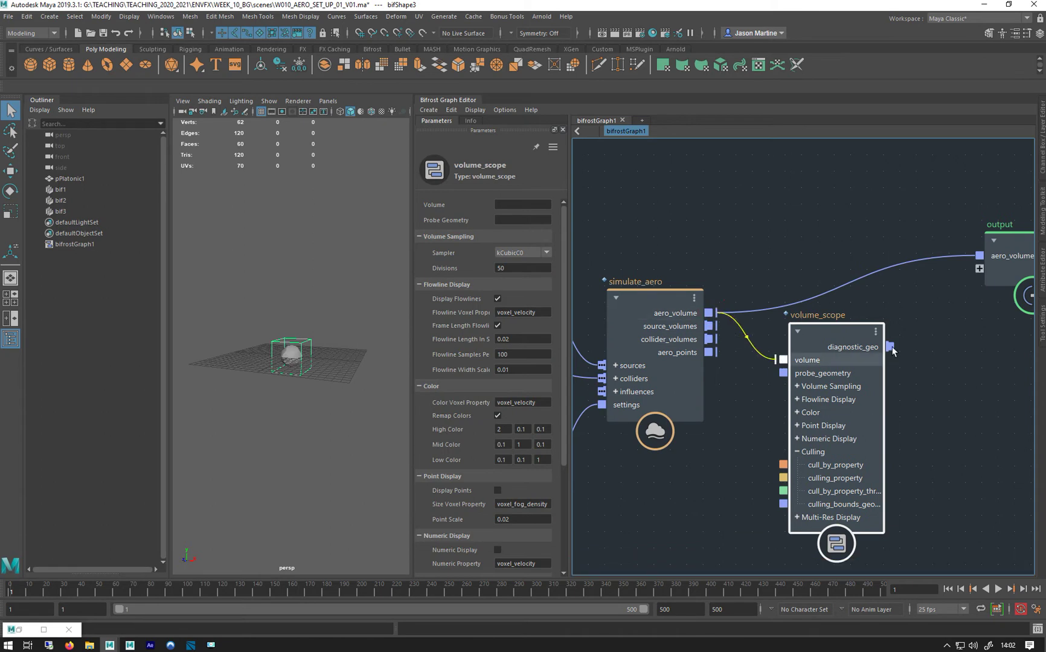
pyautogui.moveTo(892, 350); pyautogui.dragTo(1020, 256)
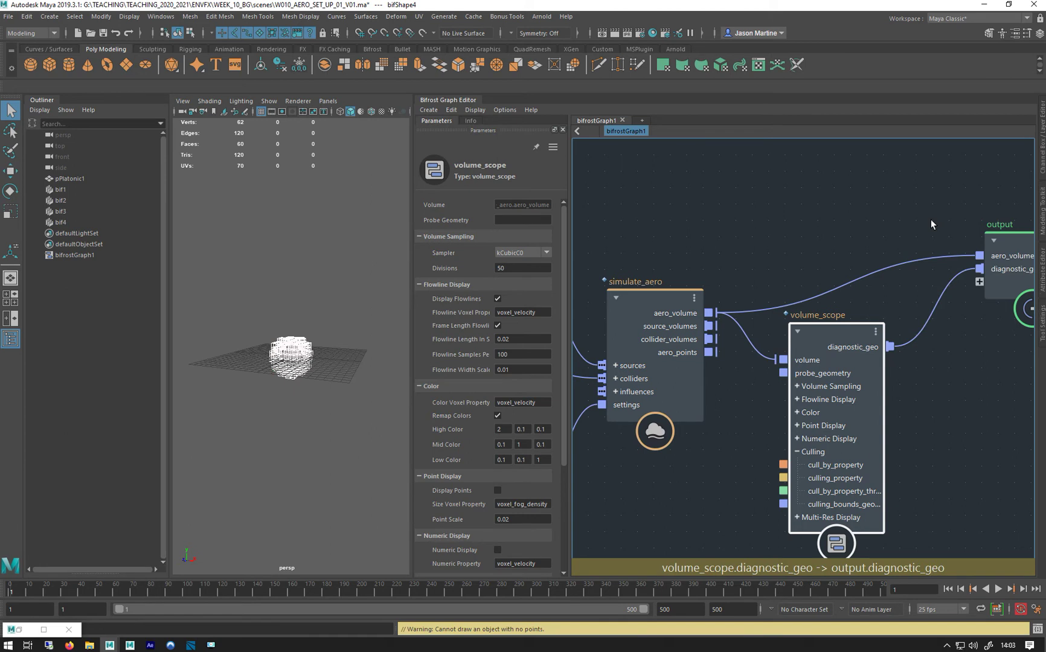
# Set volume_scope's Visible Levels under Multi-Res Display to 10
pyautogui.keyDown('alt'); pyautogui.moveTo(329, 379); pyautogui.dragTo(387, 392, button='right'); pyautogui.keyUp('alt')
pyautogui.keyDown('alt'); pyautogui.moveTo(338, 387); pyautogui.dragTo(220, 306); pyautogui.keyUp('alt')
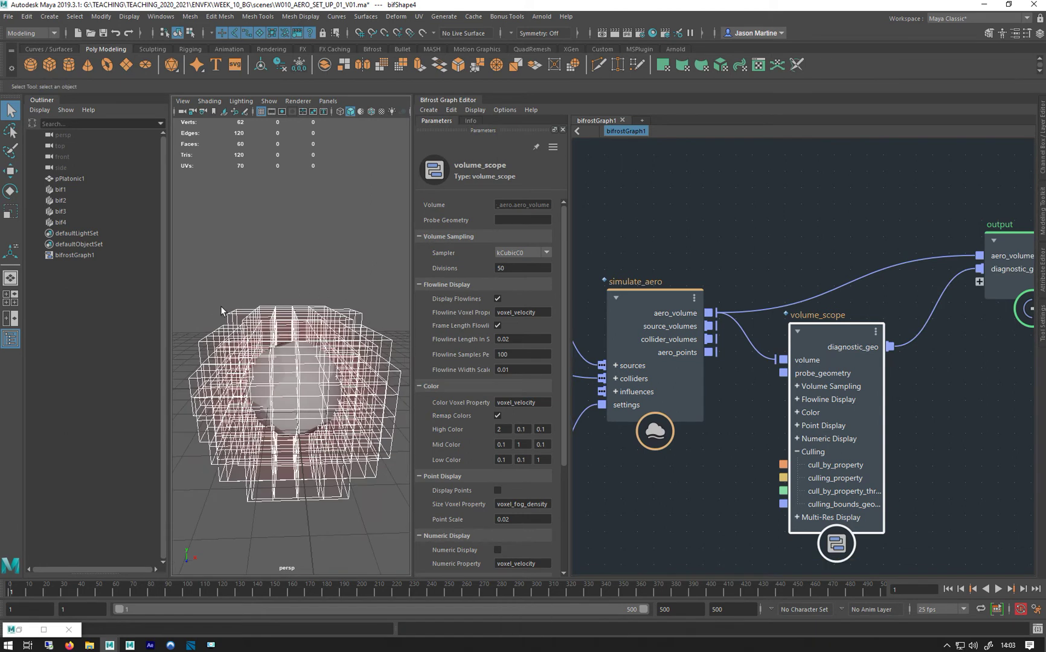
pyautogui.keyDown('alt'); pyautogui.moveTo(317, 398); pyautogui.dragTo(280, 308); pyautogui.keyUp('alt')
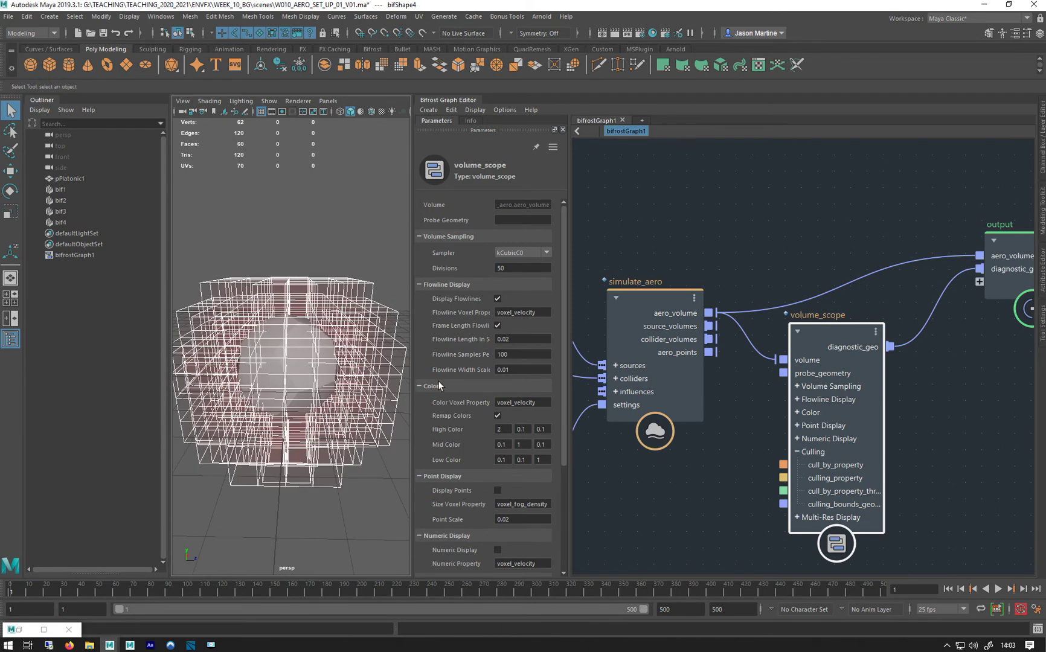
pyautogui.moveTo(562, 346); pyautogui.dragTo(564, 423)
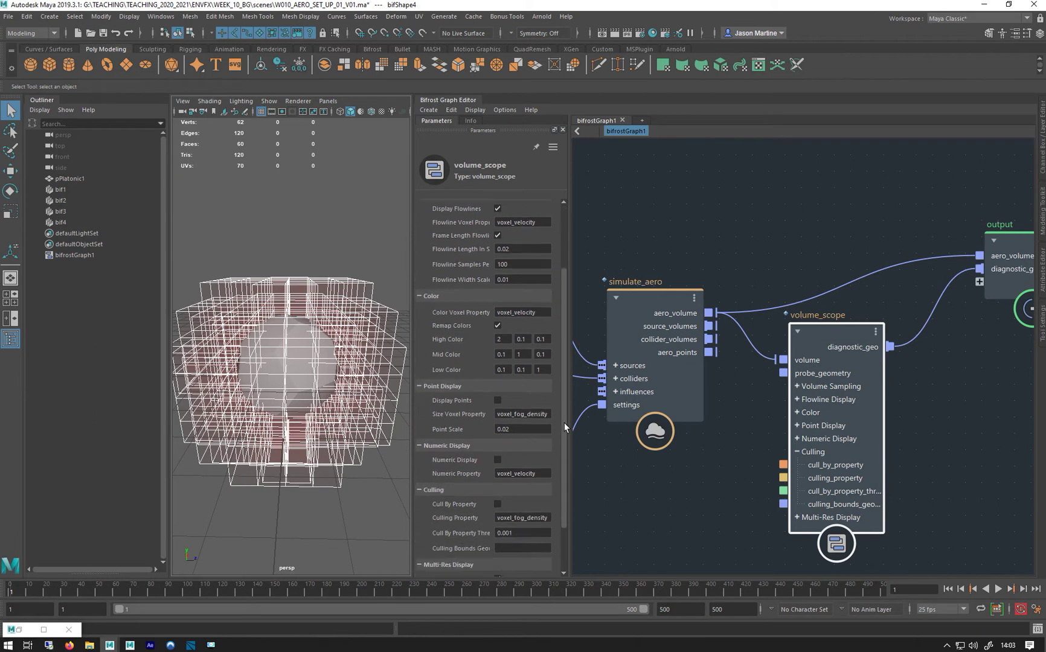
pyautogui.click(512, 530)
pyautogui.write('0')
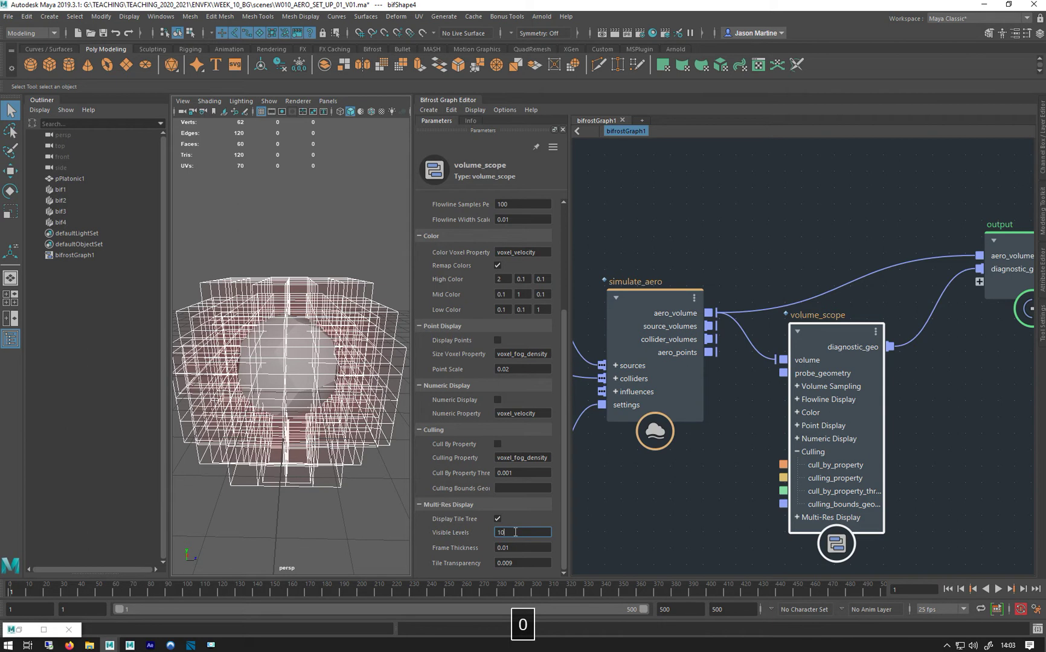
pyautogui.press('Return')
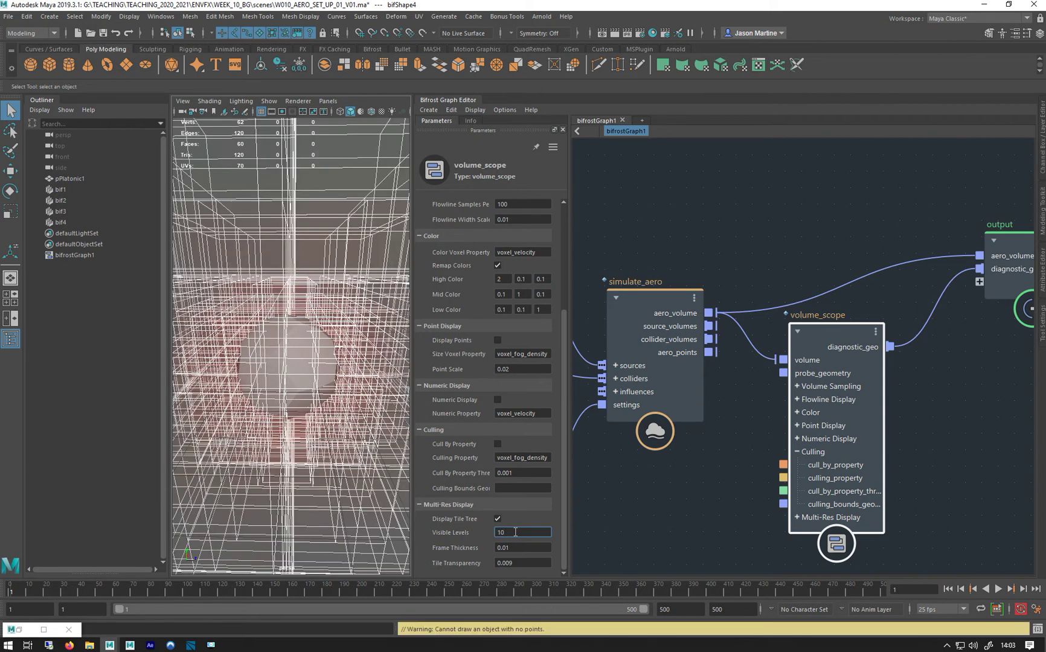
# Inspect the displayed tile tree from farther out and raise volume_scope's Visible Levels to 20
pyautogui.keyDown('alt'); pyautogui.moveTo(295, 374); pyautogui.dragTo(199, 309, button='right'); pyautogui.keyUp('alt')
pyautogui.keyDown('alt'); pyautogui.moveTo(199, 310); pyautogui.dragTo(297, 310); pyautogui.keyUp('alt')
pyautogui.moveTo(271, 354)
pyautogui.keyDown('alt'); pyautogui.mouseDown()
pyautogui.moveTo(315, 332)
pyautogui.moveTo(282, 356)
pyautogui.mouseUp(); pyautogui.keyUp('alt')
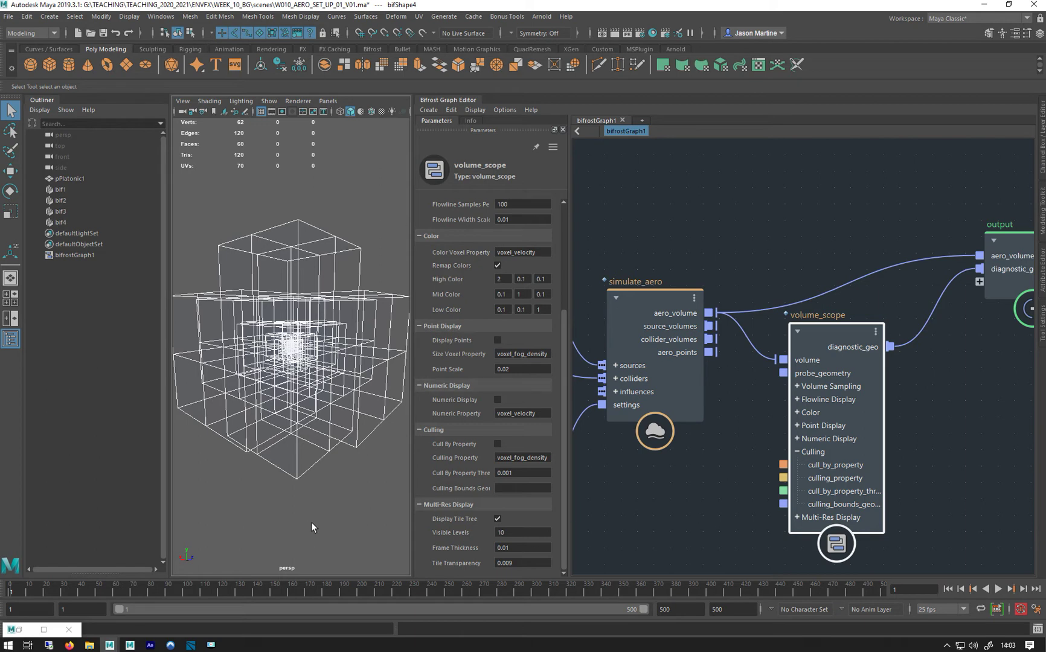
pyautogui.click(522, 529)
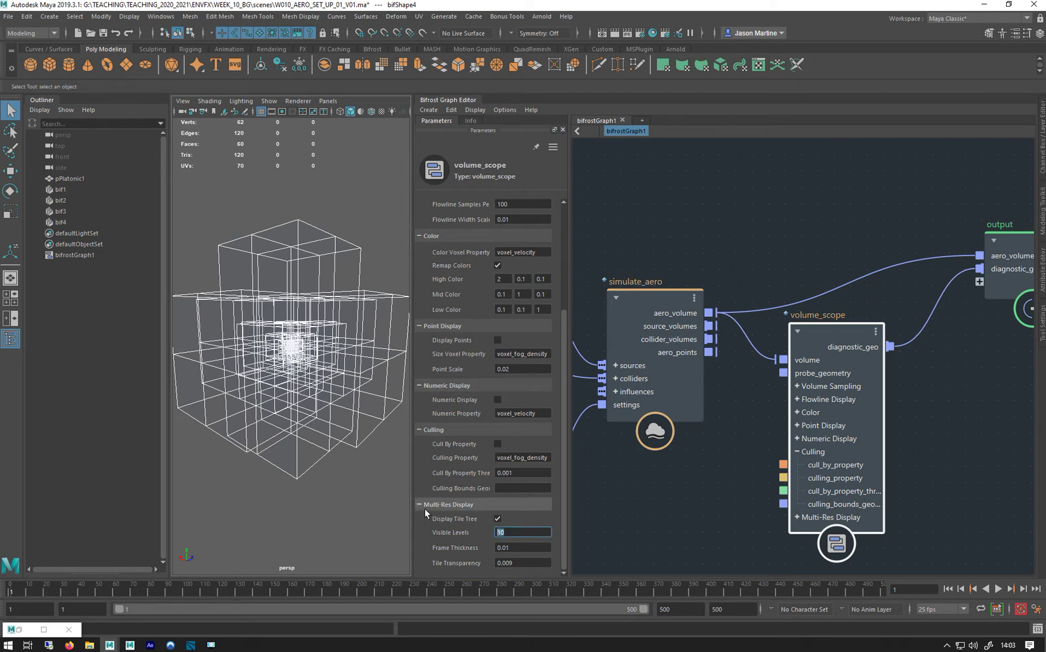
pyautogui.write('20')
pyautogui.press('Return')
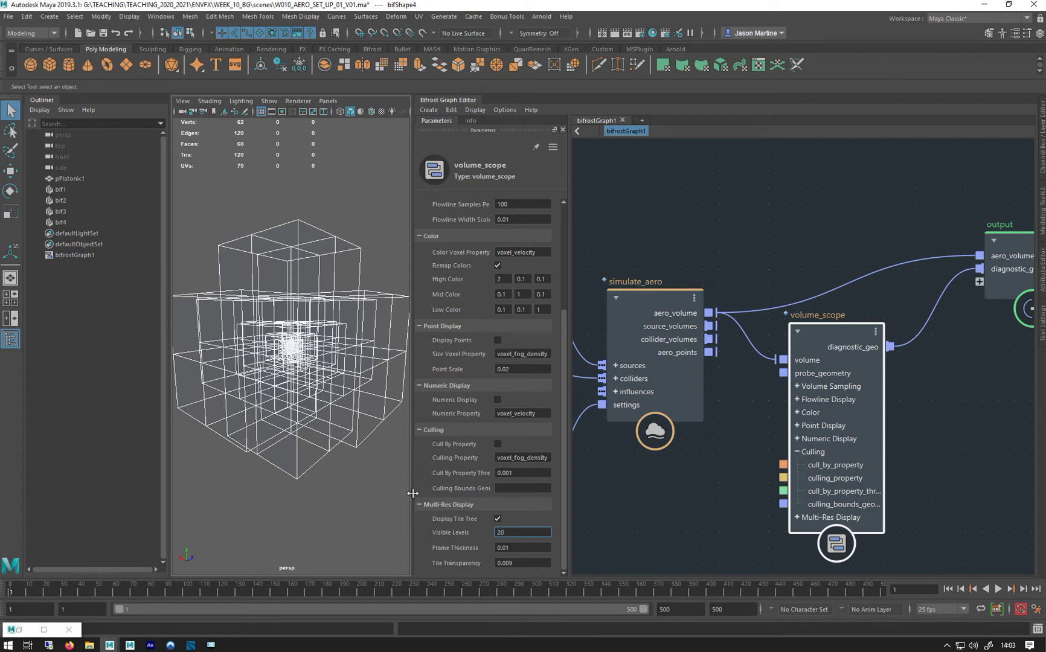
# Examine the largest tile levels and set volume_scope's Visible Levels to 1
pyautogui.keyDown('alt'); pyautogui.moveTo(363, 369); pyautogui.dragTo(349, 367); pyautogui.keyUp('alt')
pyautogui.keyDown('alt'); pyautogui.moveTo(349, 367); pyautogui.dragTo(207, 334, button='right'); pyautogui.keyUp('alt')
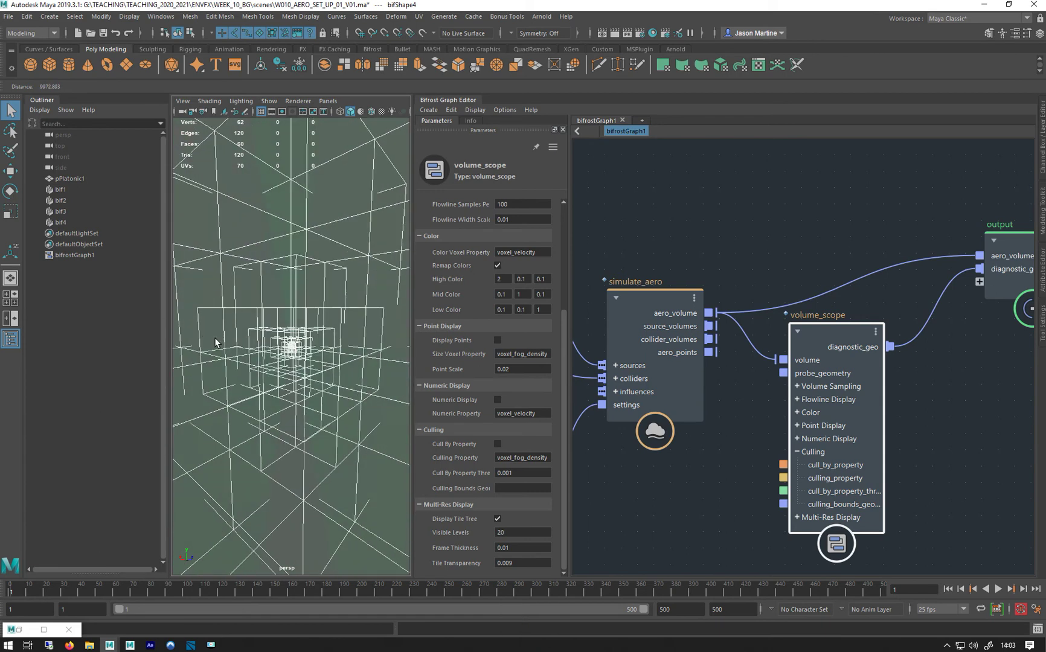
pyautogui.click(518, 531)
pyautogui.write('1')
pyautogui.press('Return')
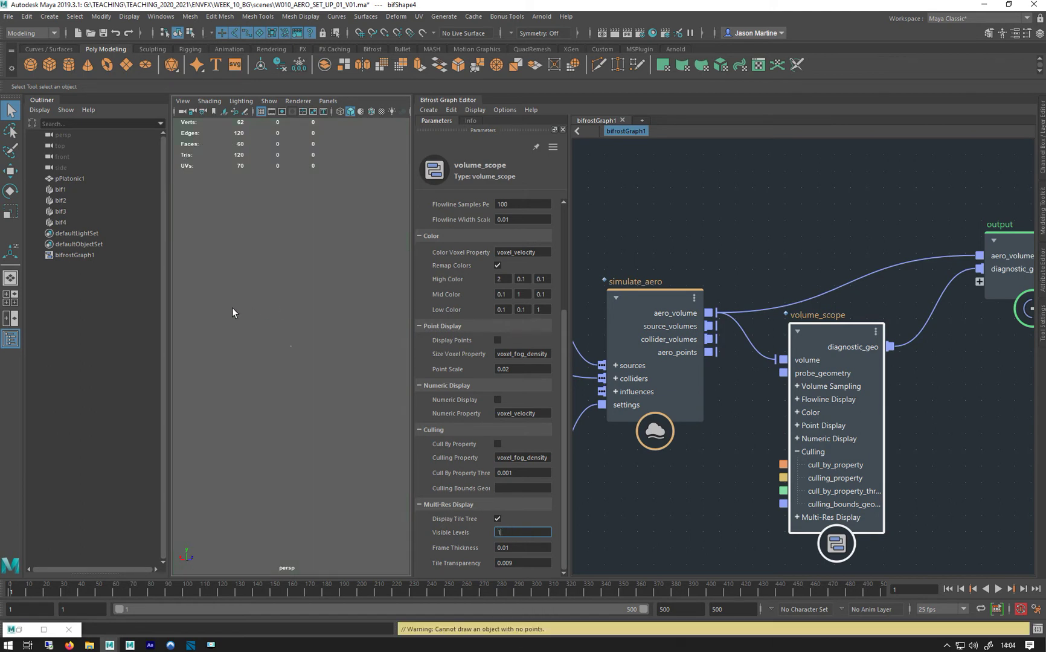
# Inspect the voxel tiles around the sphere up close and open the source_air node's parameters
pyautogui.keyDown('alt'); pyautogui.moveTo(227, 305); pyautogui.dragTo(390, 349, button='right'); pyautogui.keyUp('alt')
pyautogui.keyDown('alt'); pyautogui.moveTo(390, 350); pyautogui.dragTo(337, 370); pyautogui.keyUp('alt')
pyautogui.keyDown('alt'); pyautogui.moveTo(337, 370); pyautogui.dragTo(330, 294, button='right'); pyautogui.keyUp('alt')
pyautogui.moveTo(626, 187); pyautogui.dragTo(876, 190, button='middle')
pyautogui.click(906, 193)
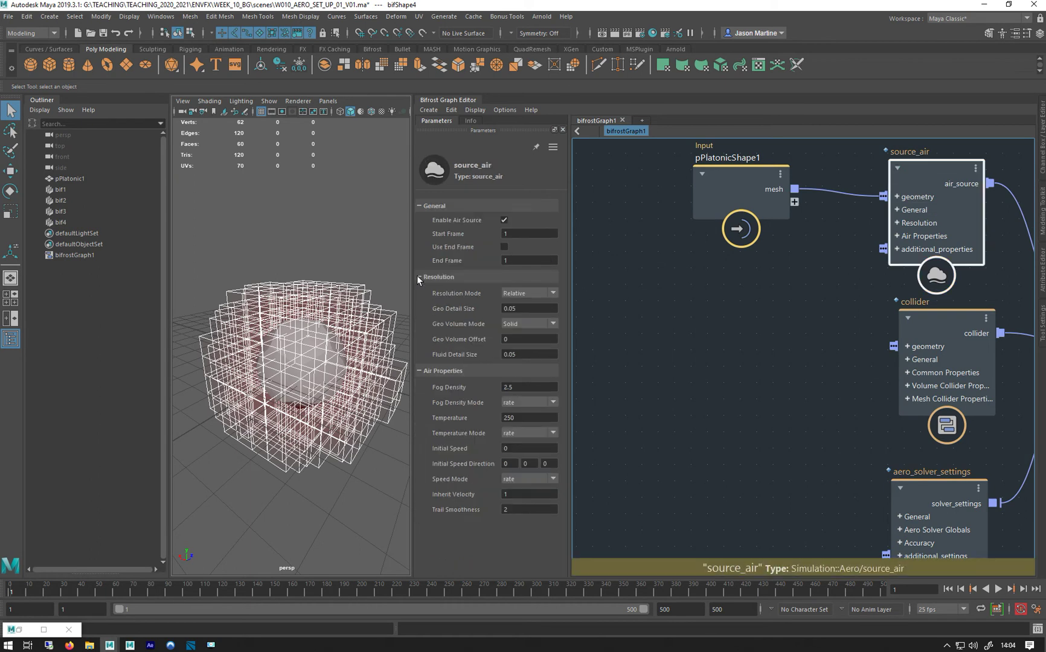
pyautogui.keyDown('alt'); pyautogui.moveTo(233, 393); pyautogui.dragTo(267, 378); pyautogui.keyUp('alt')
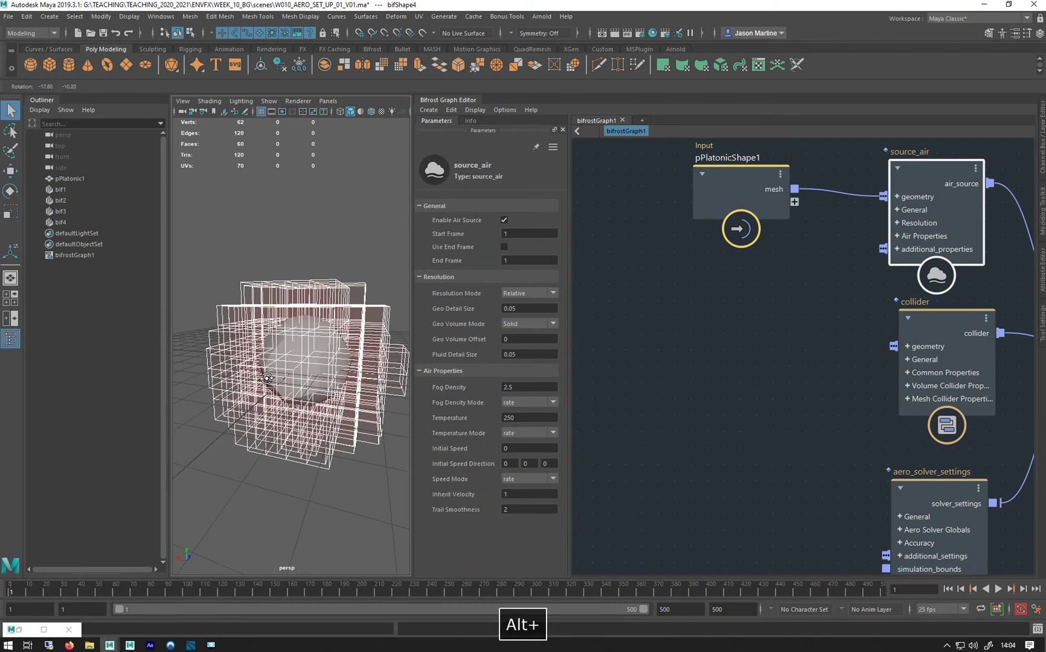
# Set source_air's Resolution Mode to Absolute and inspect the sphere's voxel tiles from closer in
pyautogui.click(530, 295)
pyautogui.click(539, 310)
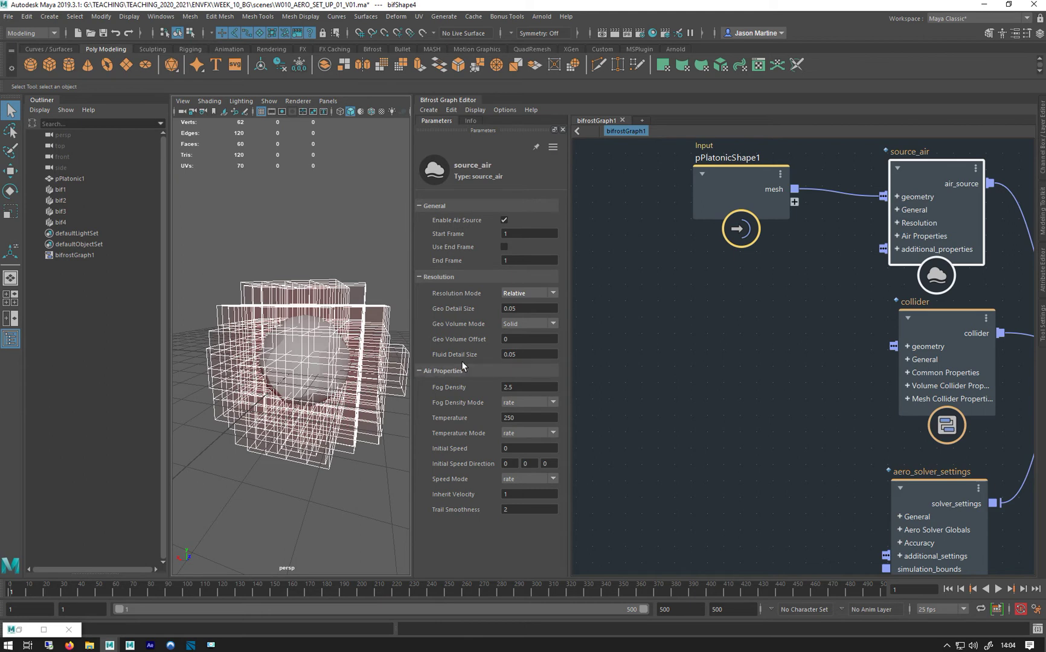
pyautogui.click(318, 349)
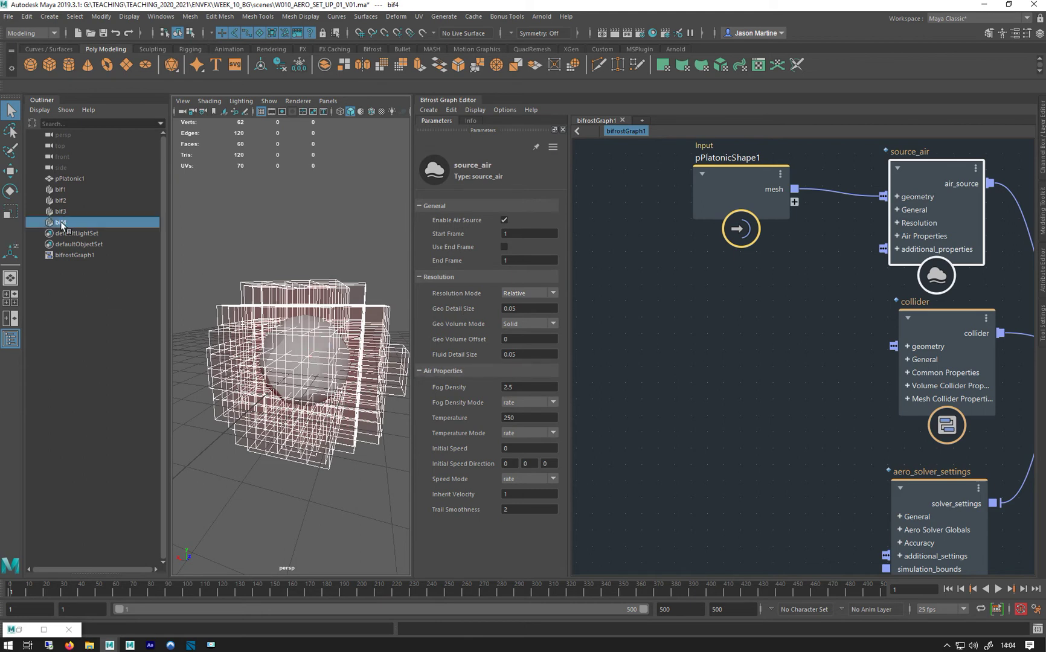
pyautogui.click(269, 210)
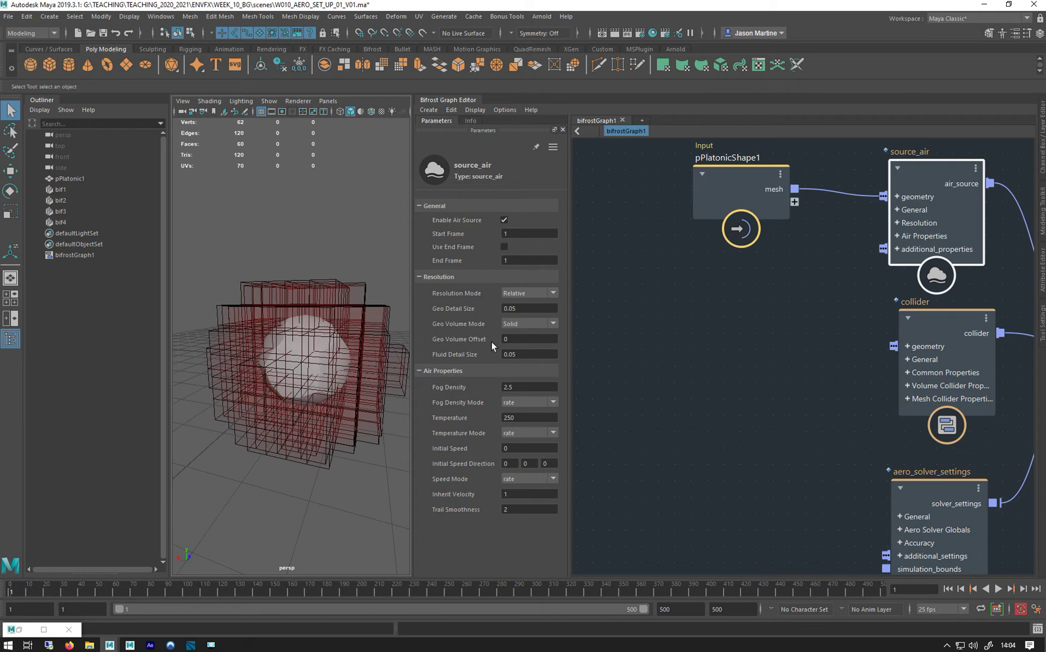
pyautogui.click(513, 294)
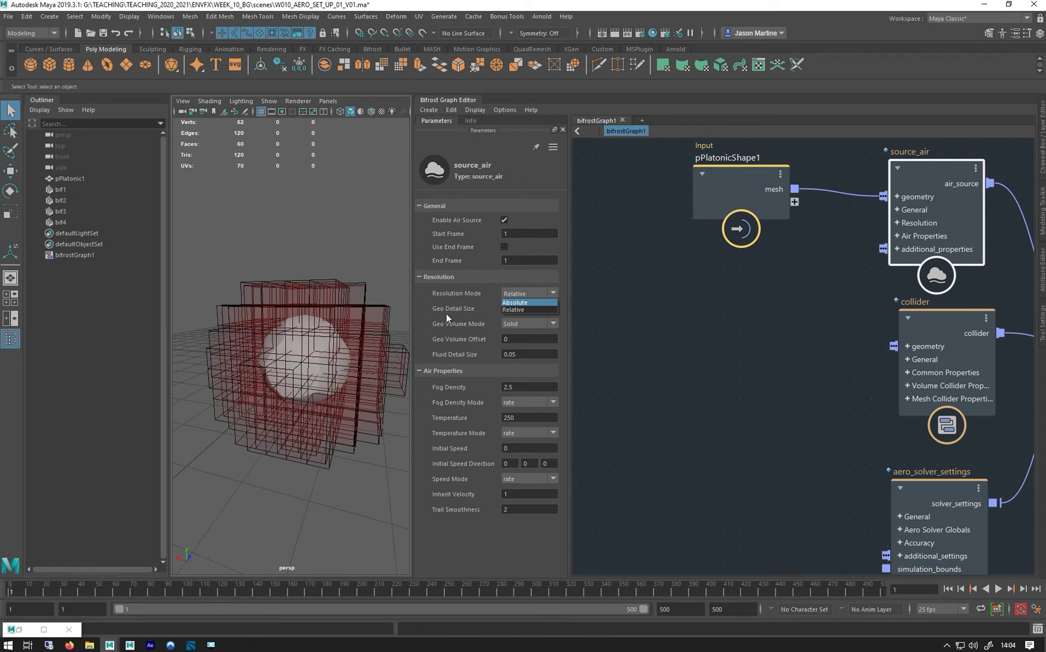
pyautogui.click(282, 366)
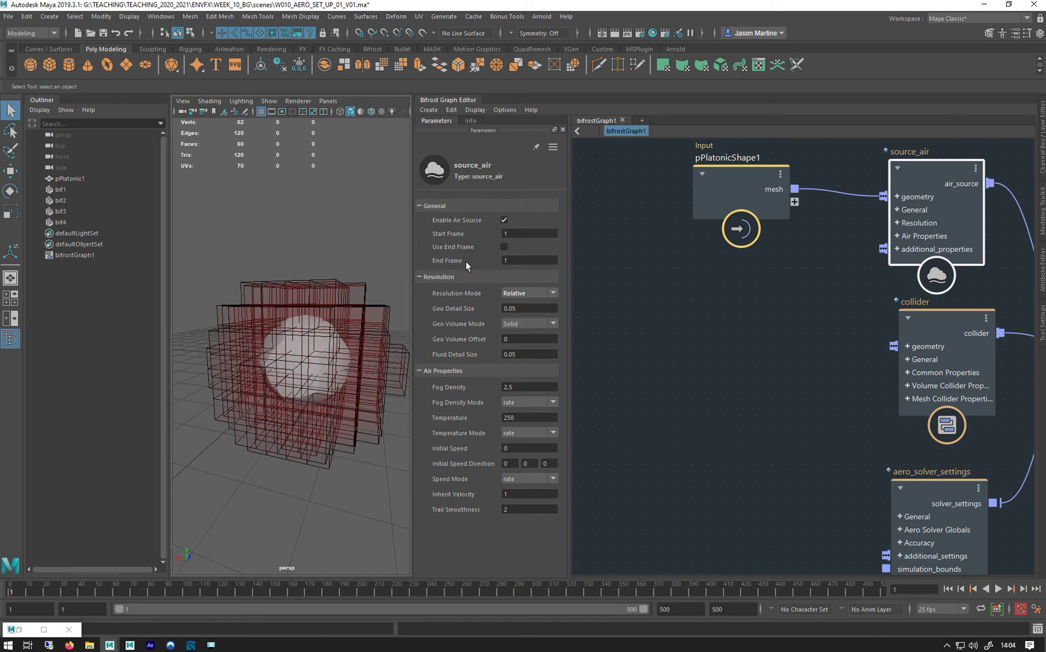
pyautogui.click(530, 293)
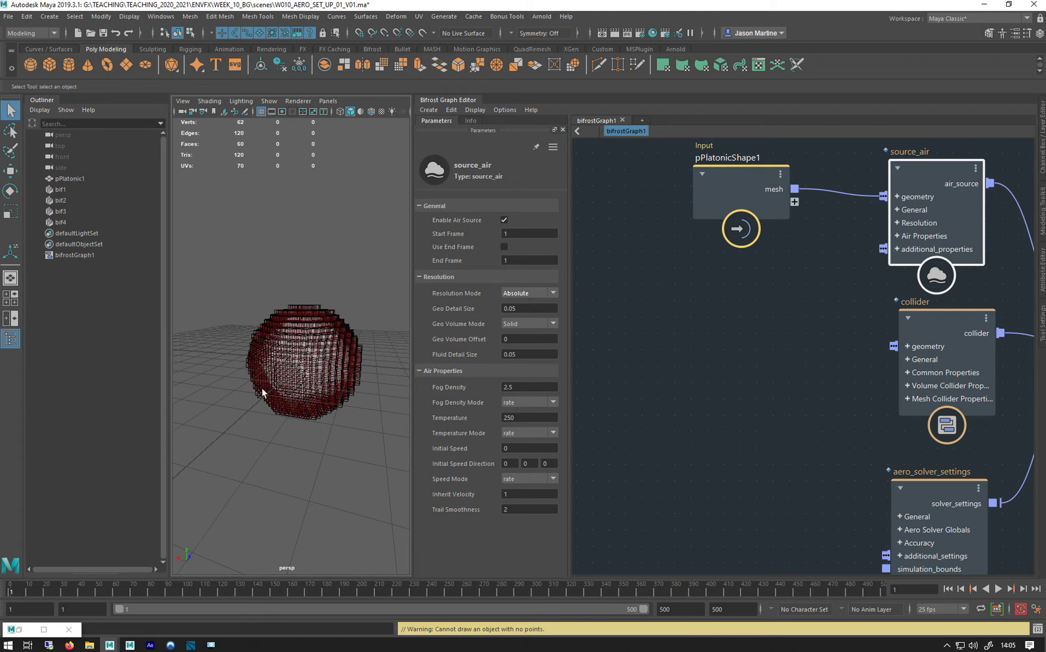
pyautogui.keyDown('alt'); pyautogui.moveTo(240, 317); pyautogui.dragTo(308, 339, button='right'); pyautogui.keyUp('alt')
pyautogui.keyDown('alt'); pyautogui.moveTo(308, 339); pyautogui.dragTo(186, 346); pyautogui.keyUp('alt')
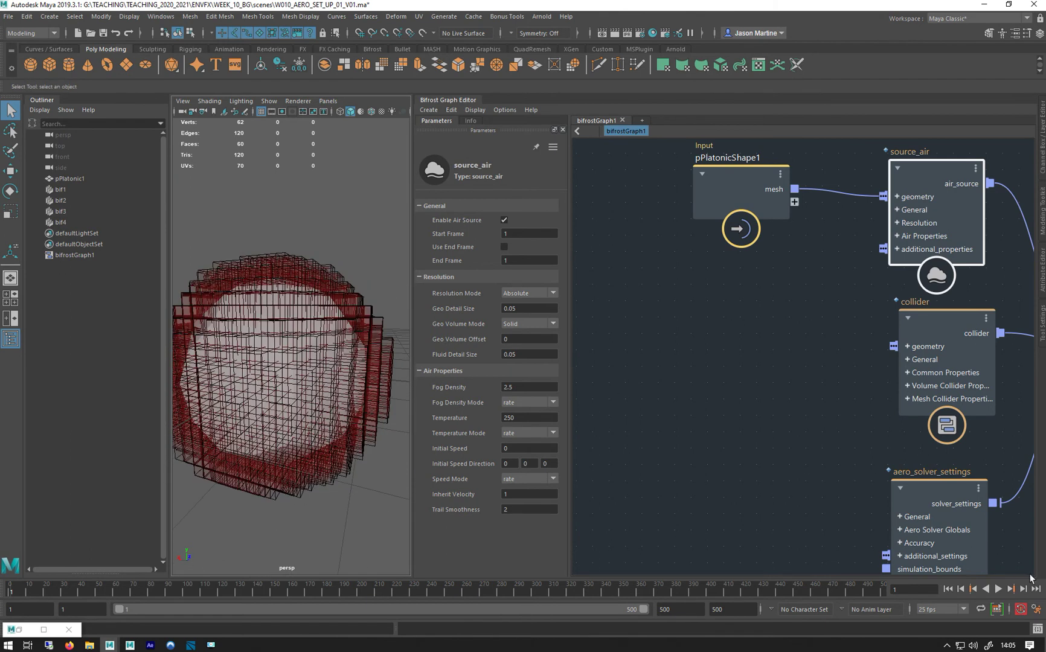
# Play the simulation while examining the voxel tiles above the sphere, stop it, and return to the first frame
pyautogui.click(997, 589)
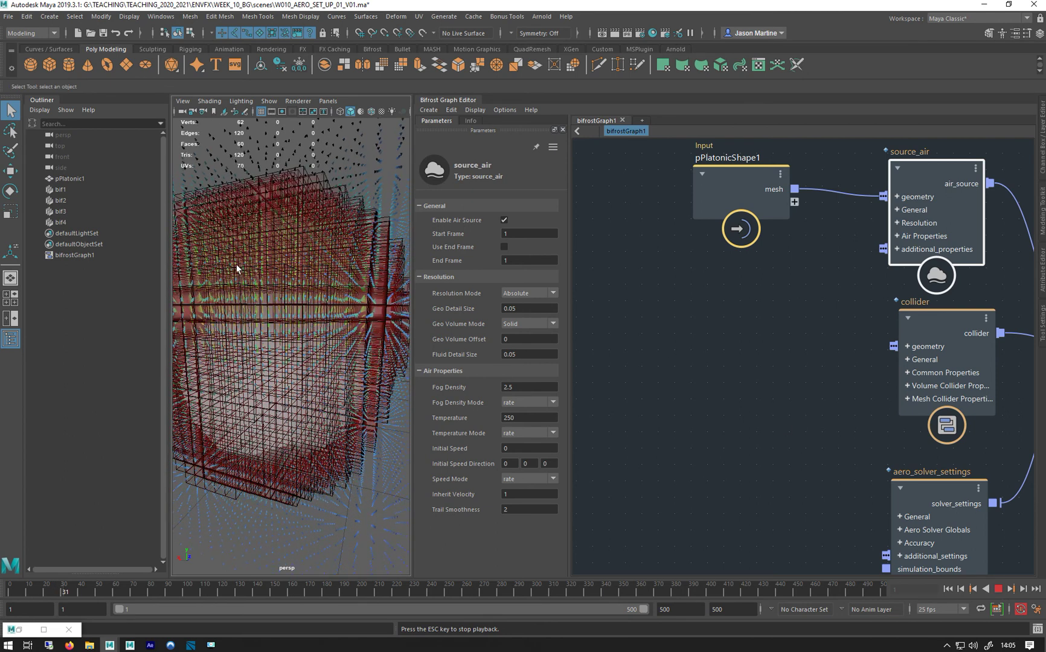
pyautogui.keyDown('alt'); pyautogui.moveTo(304, 350); pyautogui.dragTo(275, 361, button='right'); pyautogui.keyUp('alt')
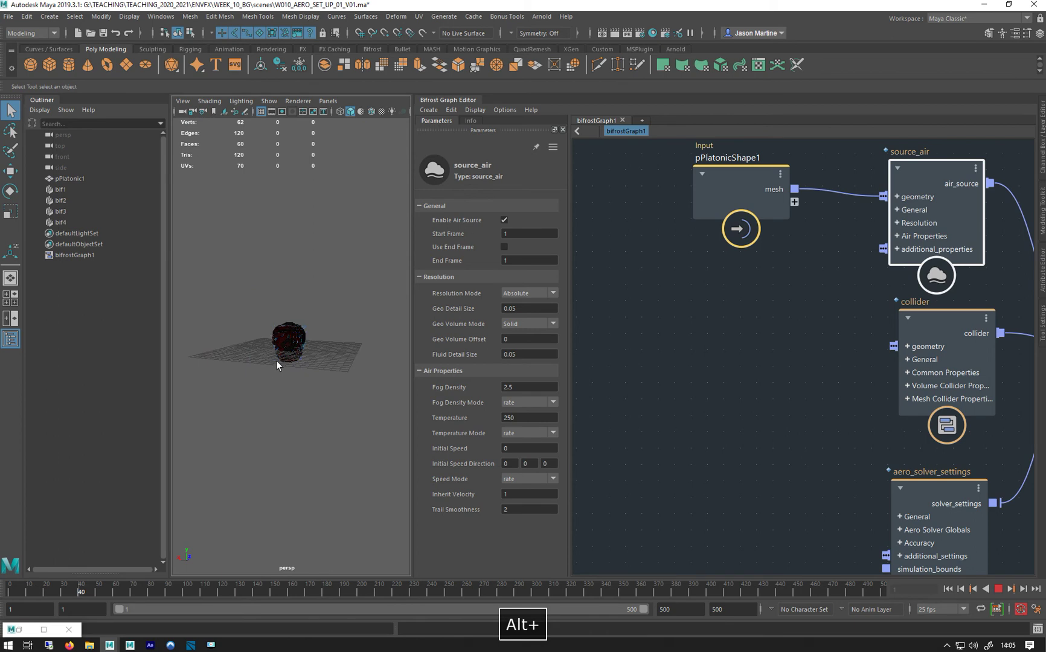
pyautogui.moveTo(276, 360)
pyautogui.keyDown('alt'); pyautogui.mouseDown()
pyautogui.moveTo(249, 330)
pyautogui.moveTo(260, 347)
pyautogui.mouseUp(); pyautogui.keyUp('alt')
pyautogui.keyDown('alt'); pyautogui.moveTo(197, 292); pyautogui.dragTo(397, 360, button='right'); pyautogui.keyUp('alt')
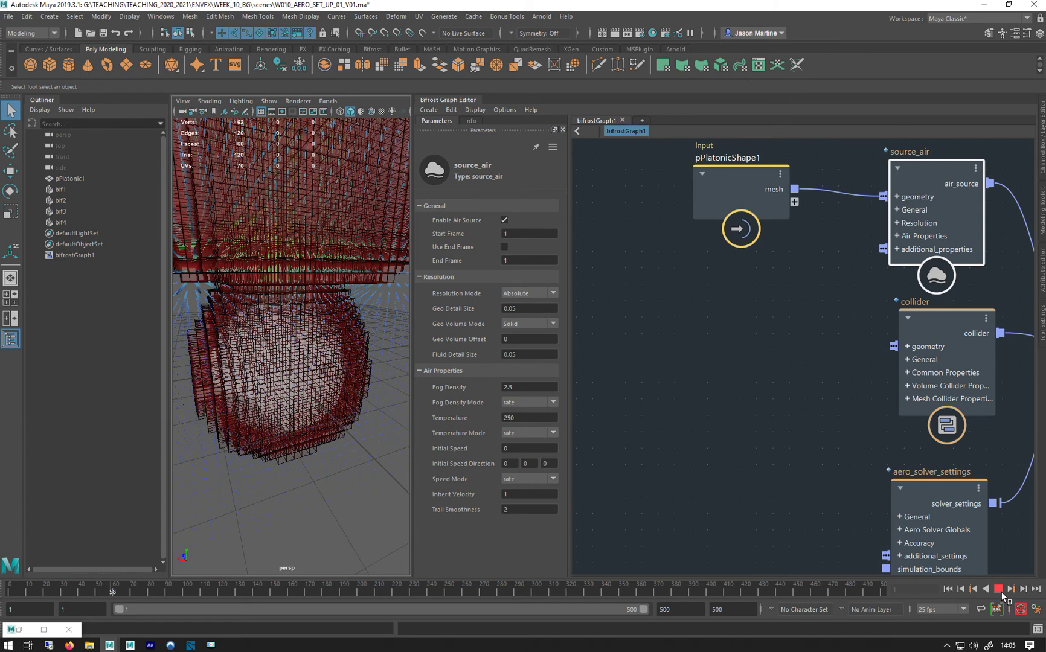
pyautogui.click(997, 589)
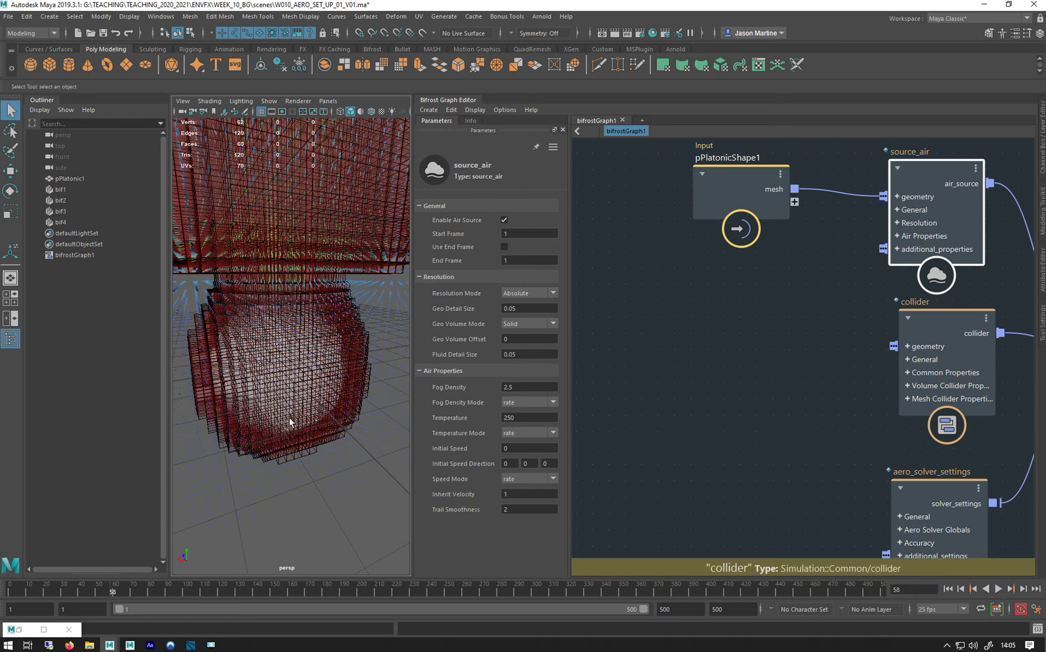
pyautogui.keyDown('alt'); pyautogui.moveTo(254, 445); pyautogui.dragTo(255, 480); pyautogui.keyUp('alt')
pyautogui.click(948, 589)
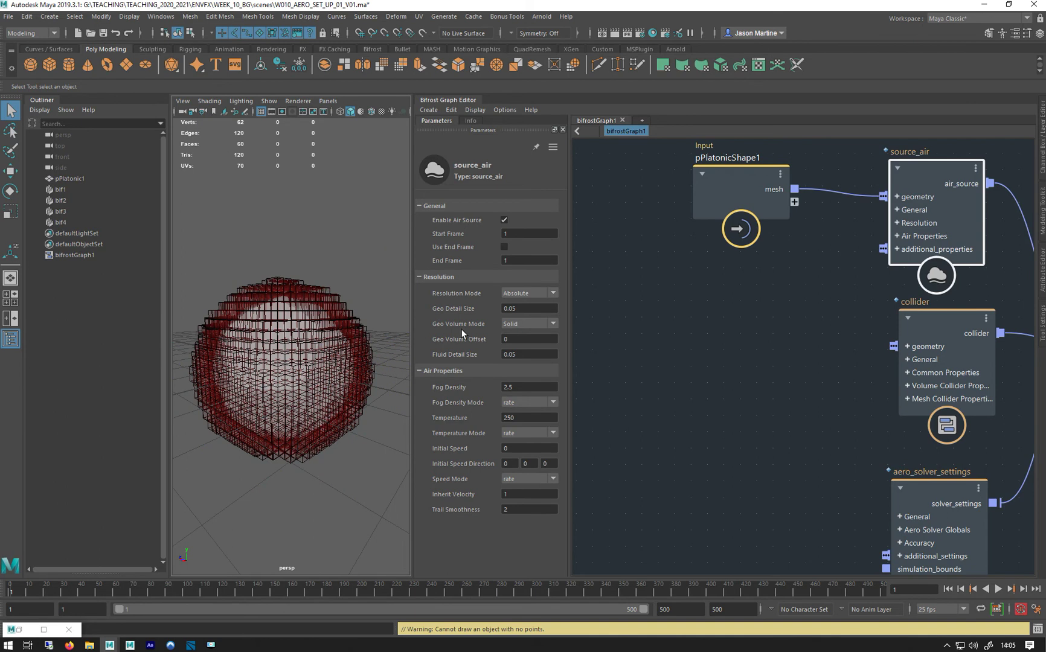
# Select pPlatonic1, set source_air's Geo Detail Size to 1, and inspect the tiles around the sphere
pyautogui.keyDown('alt'); pyautogui.moveTo(265, 339); pyautogui.dragTo(366, 339); pyautogui.keyUp('alt')
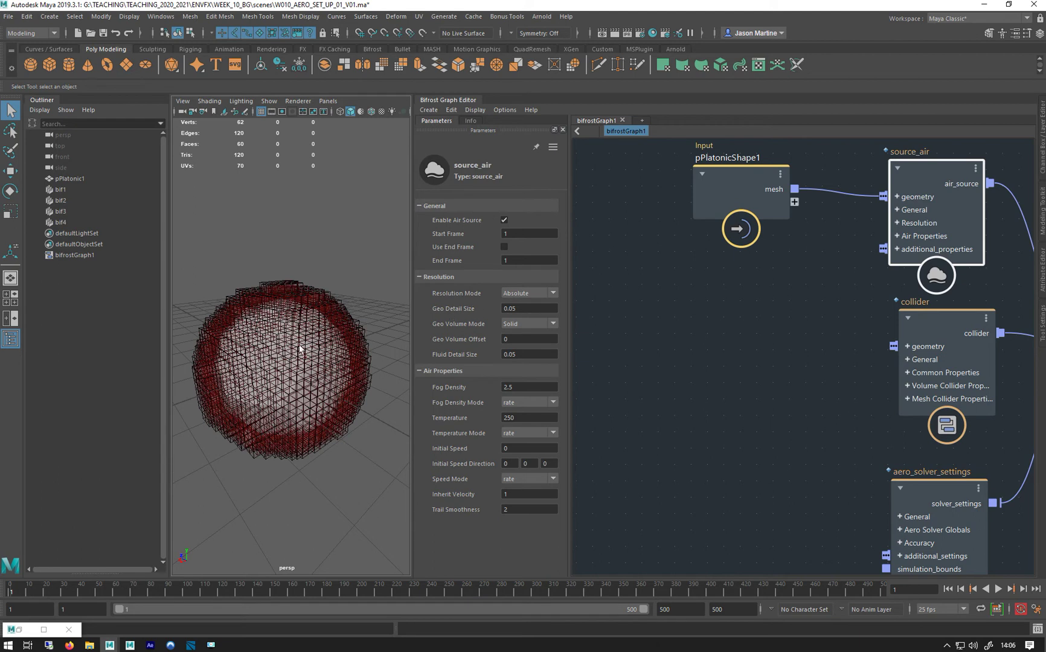
pyautogui.click(58, 179)
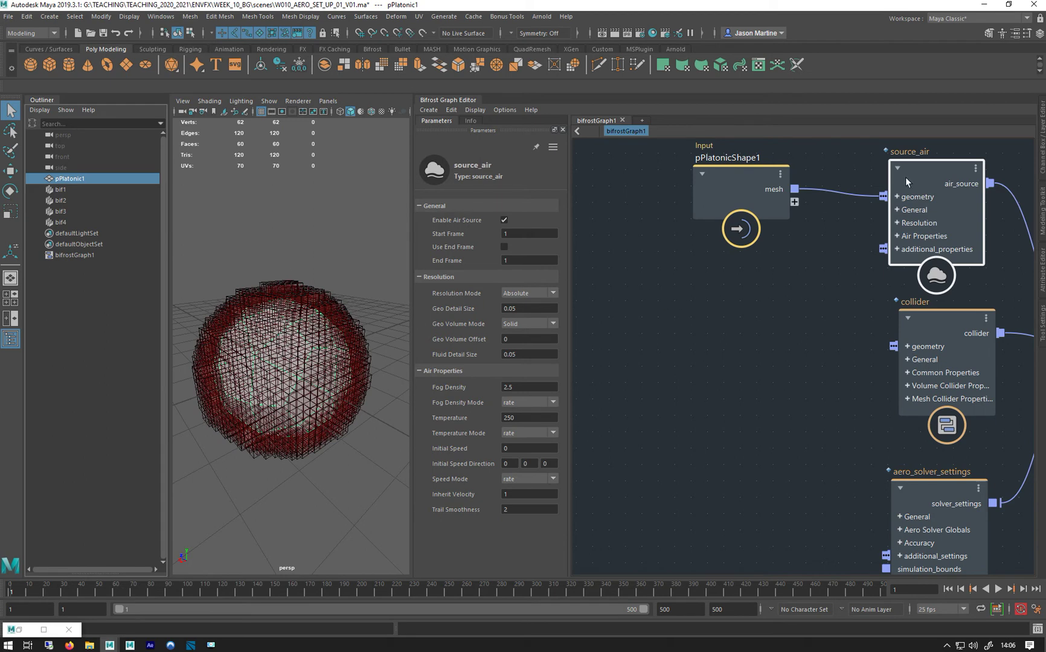
pyautogui.doubleClick(520, 309)
pyautogui.write('1')
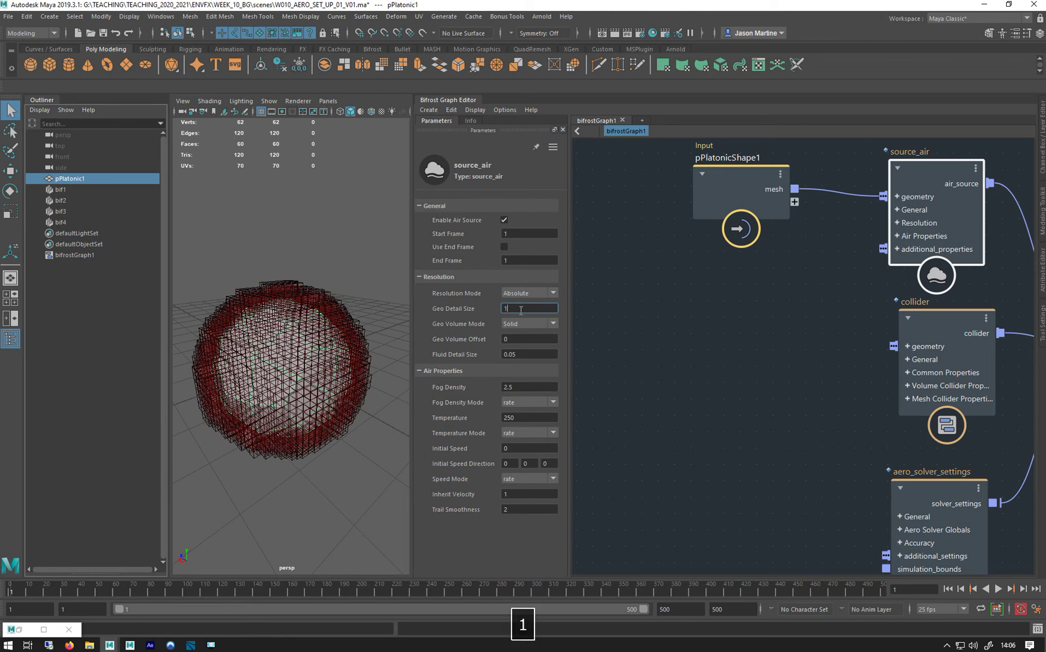
pyautogui.press('Return')
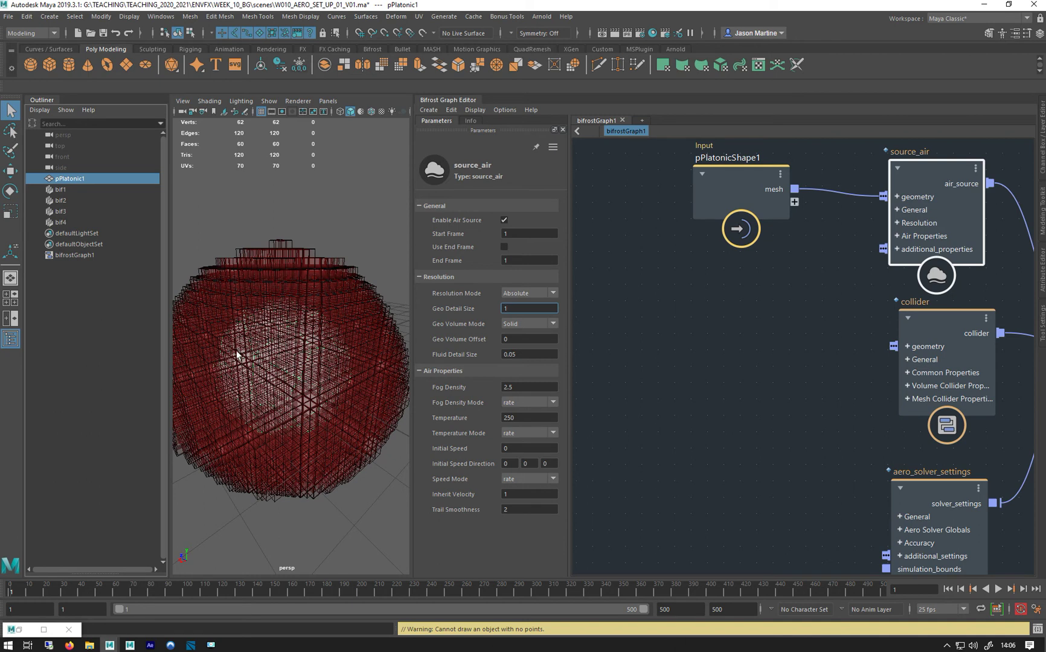
pyautogui.keyDown('alt'); pyautogui.moveTo(237, 355); pyautogui.dragTo(259, 338); pyautogui.keyUp('alt')
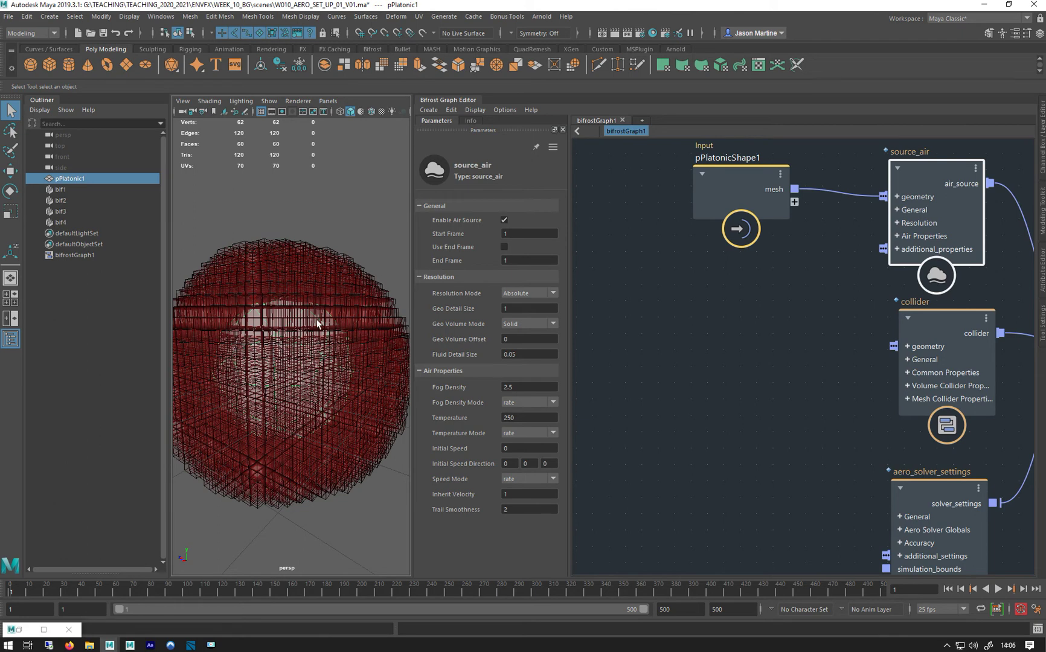
# Set source_air's Geo Detail Size to 0.05
pyautogui.click(515, 308)
pyautogui.write('.05')
pyautogui.press('Return')
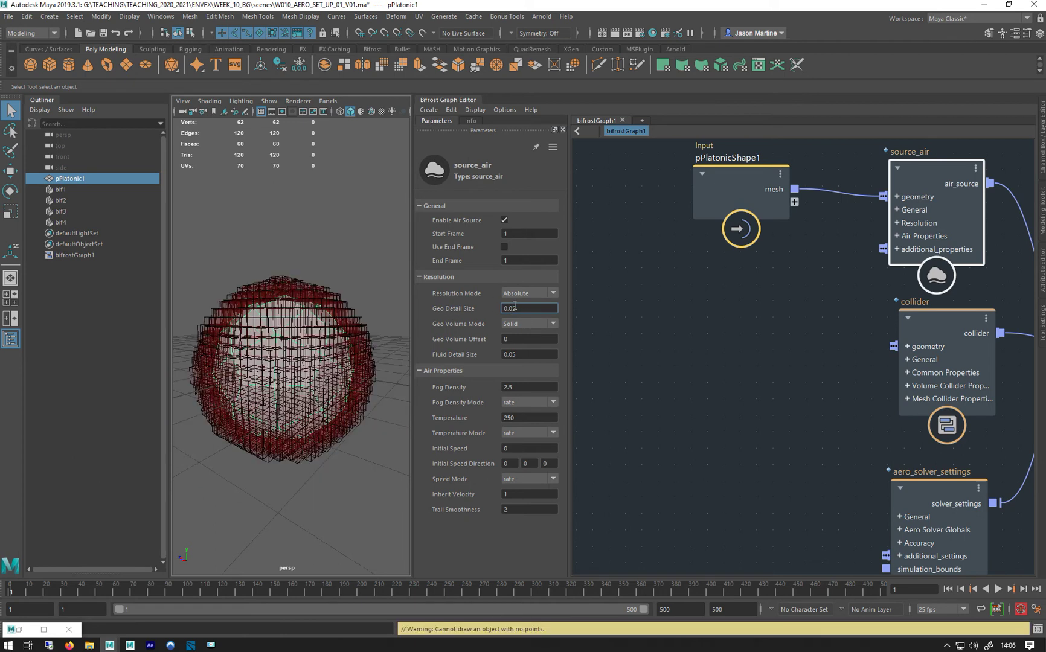
# Set source_air's Geo Detail Size to 0.02 and compare the tiles around the sphere with the Fluid Detail Size setting
pyautogui.write('2')
pyautogui.press('Return')
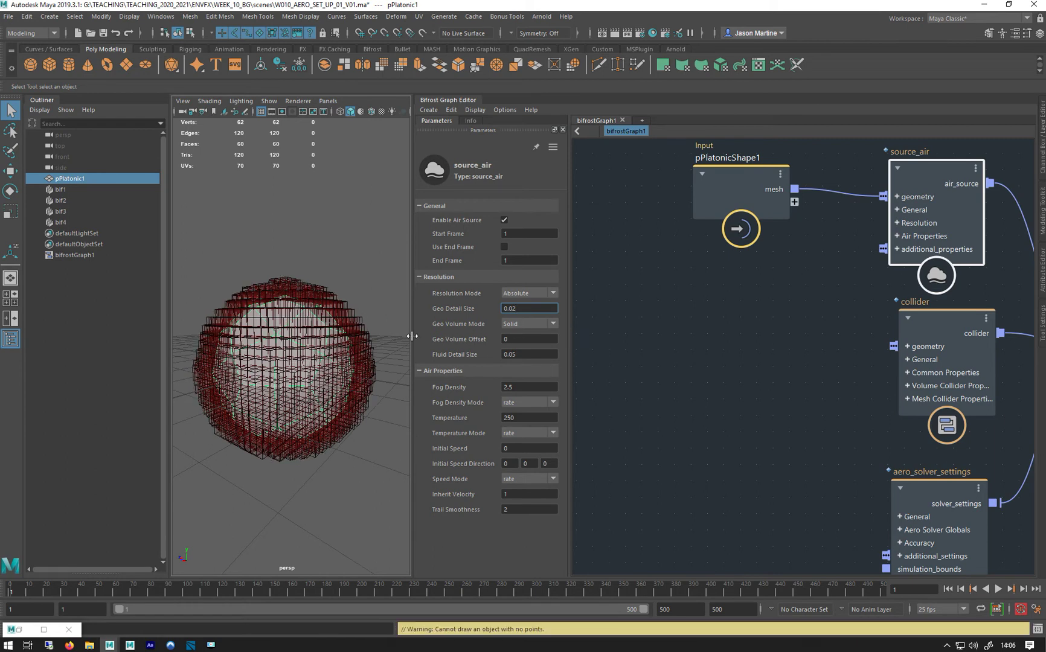
pyautogui.click(527, 353)
pyautogui.keyDown('alt'); pyautogui.moveTo(361, 339); pyautogui.dragTo(303, 350); pyautogui.keyUp('alt')
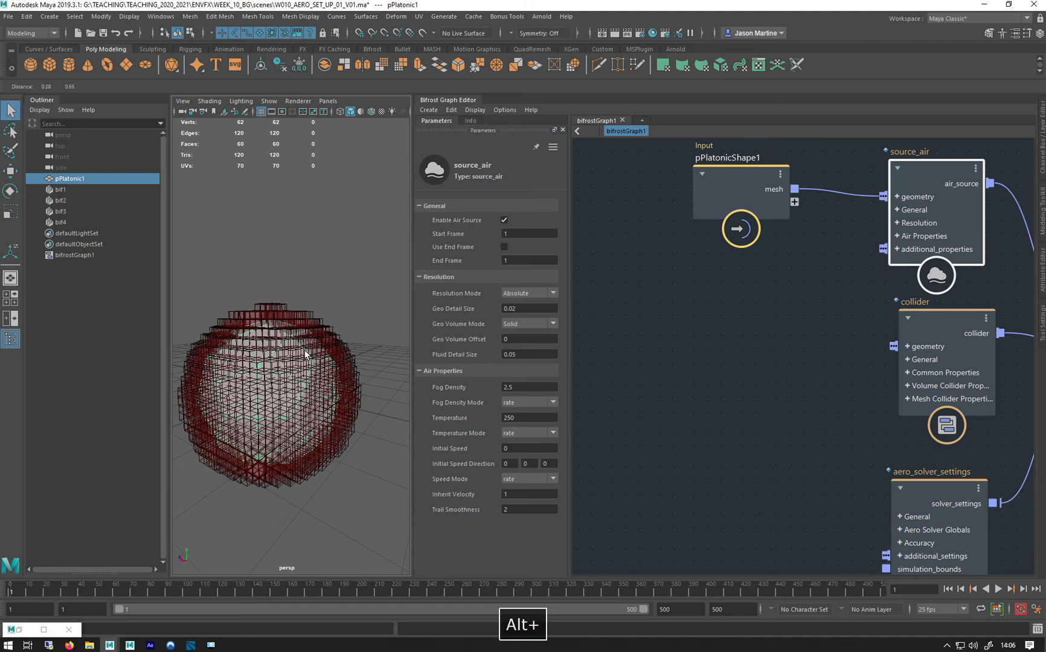
pyautogui.click(513, 353)
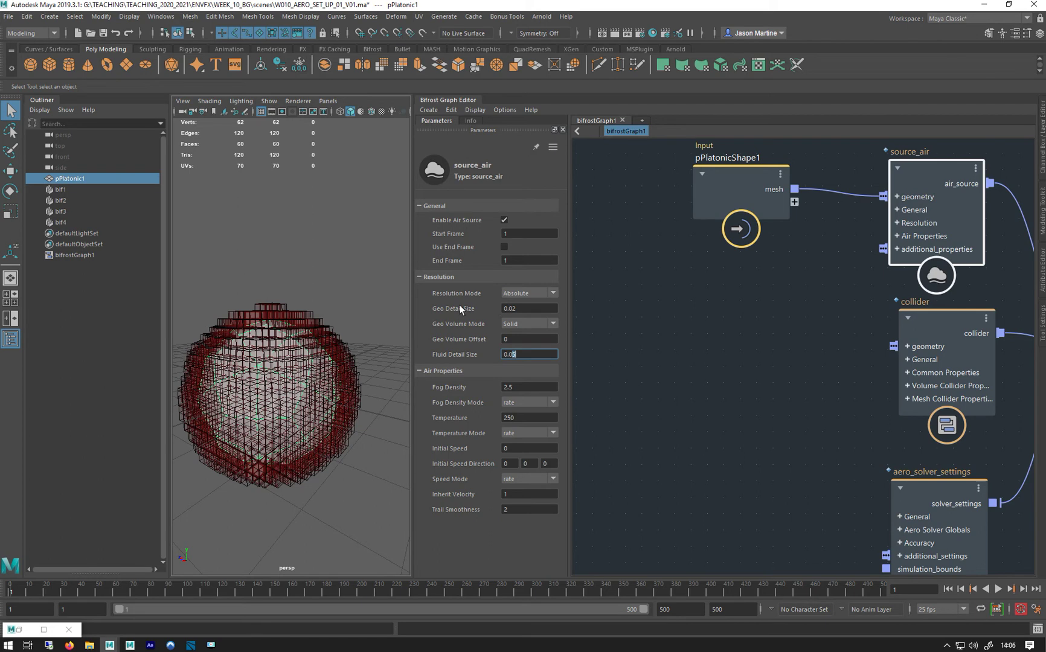
# Set source_air's Geo Detail Size to 0.08
pyautogui.click(514, 308)
pyautogui.press('BackSpace')
pyautogui.write('8')
pyautogui.press('Return')
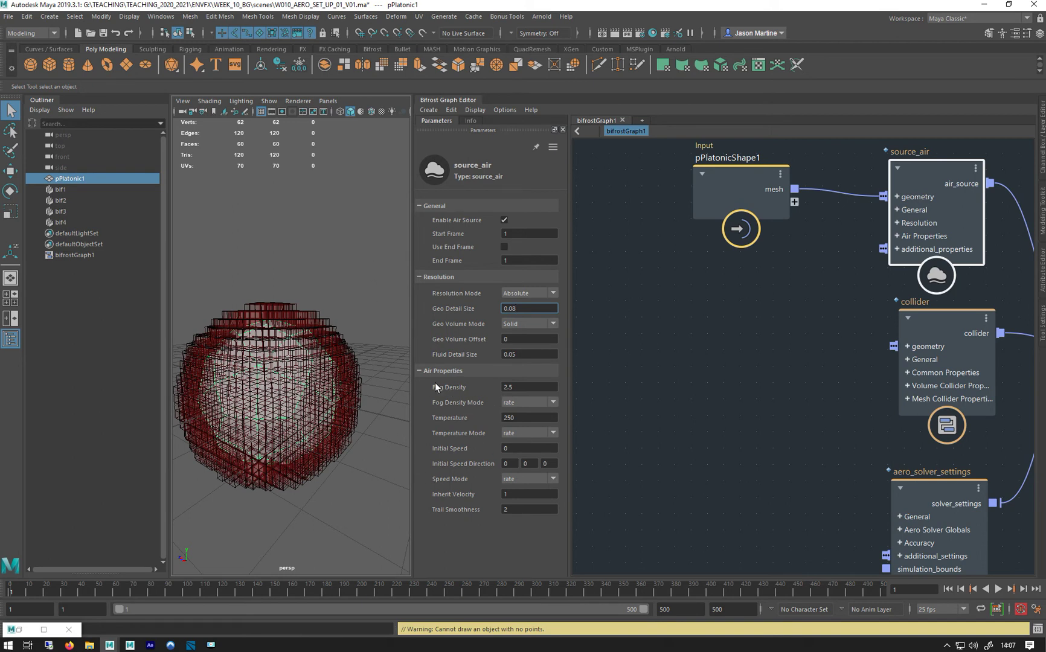
pyautogui.click(526, 390)
# Disconnect volume_scope's diagnostic_geo from the output node and move volume_scope farther from the output
pyautogui.moveTo(966, 386); pyautogui.dragTo(419, 402, button='middle')
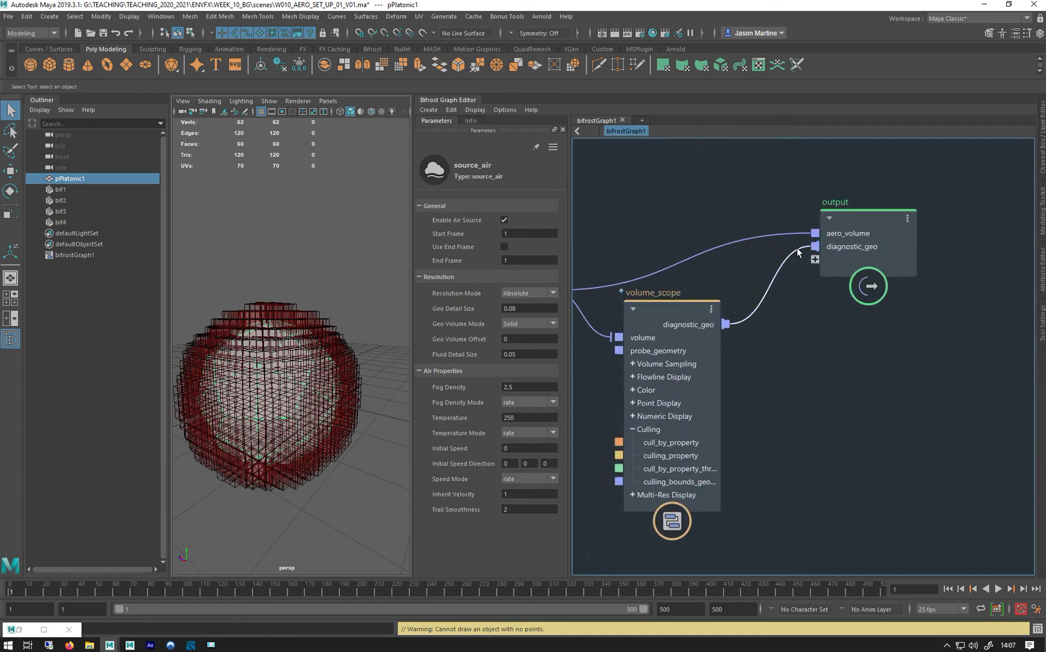
pyautogui.moveTo(725, 324); pyautogui.dragTo(791, 336)
pyautogui.moveTo(709, 345); pyautogui.dragTo(762, 378)
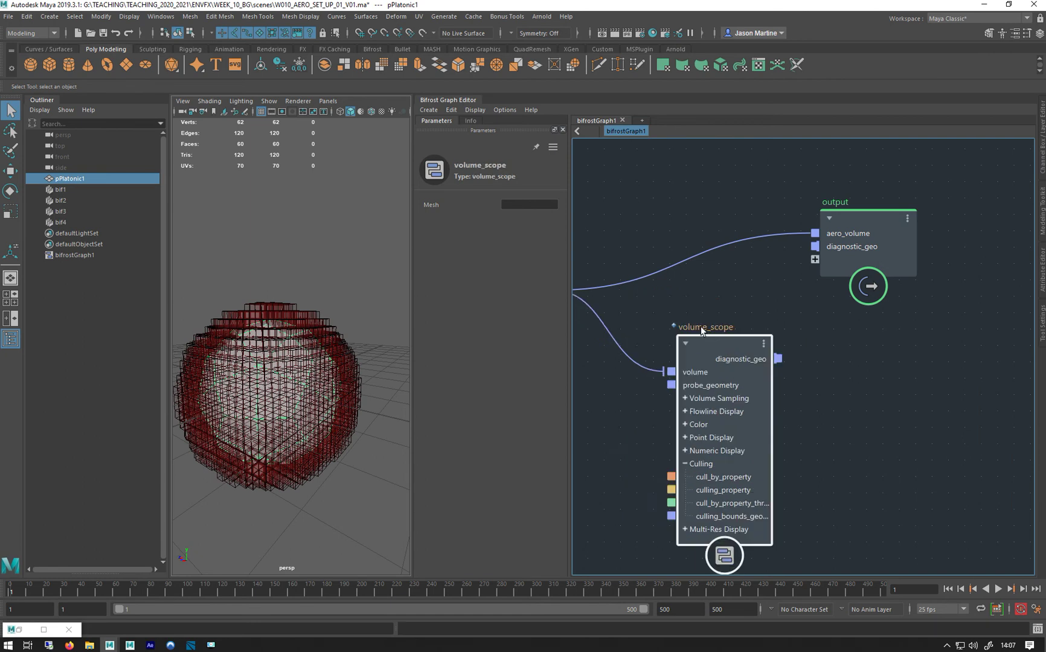
# Play the smoke simulation without the tile display and stop it around frame 35
pyautogui.moveTo(688, 422); pyautogui.dragTo(1027, 423, button='middle')
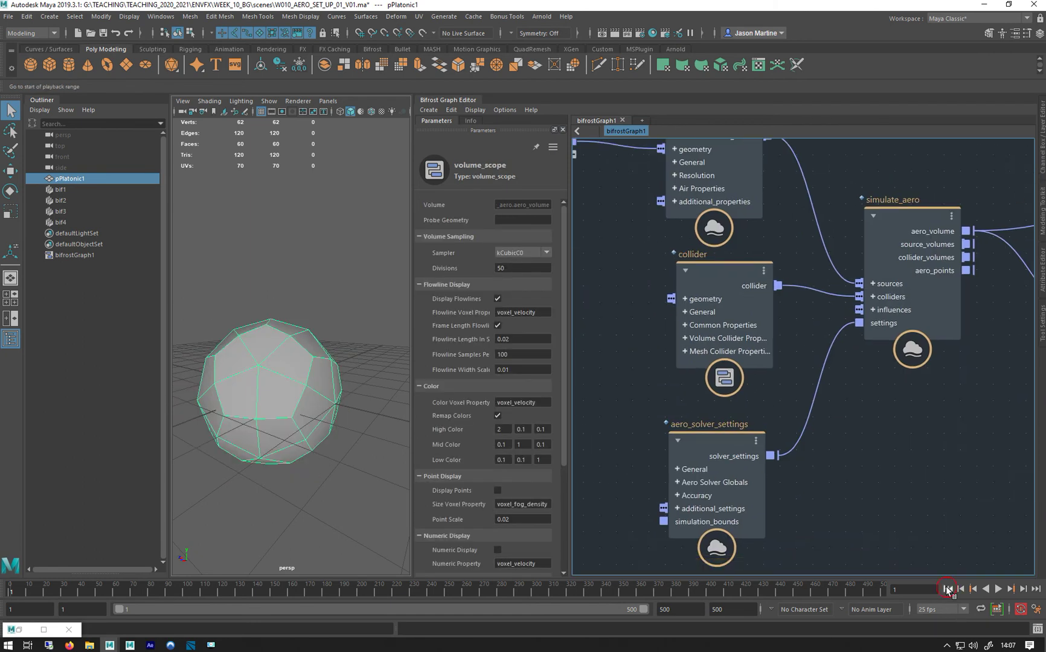
pyautogui.click(998, 588)
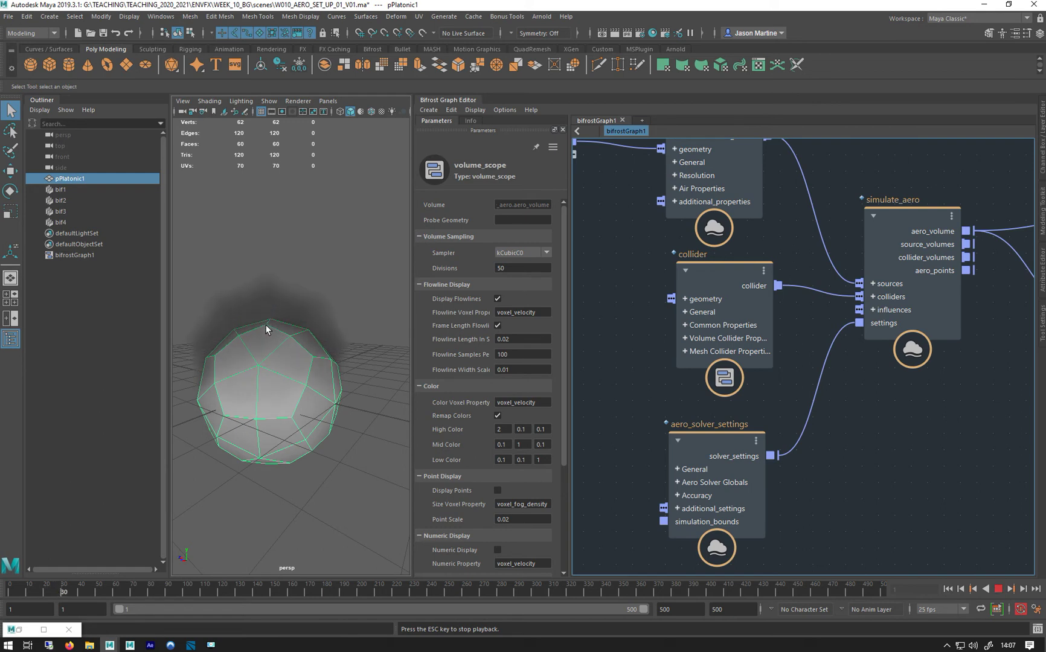
pyautogui.click(997, 589)
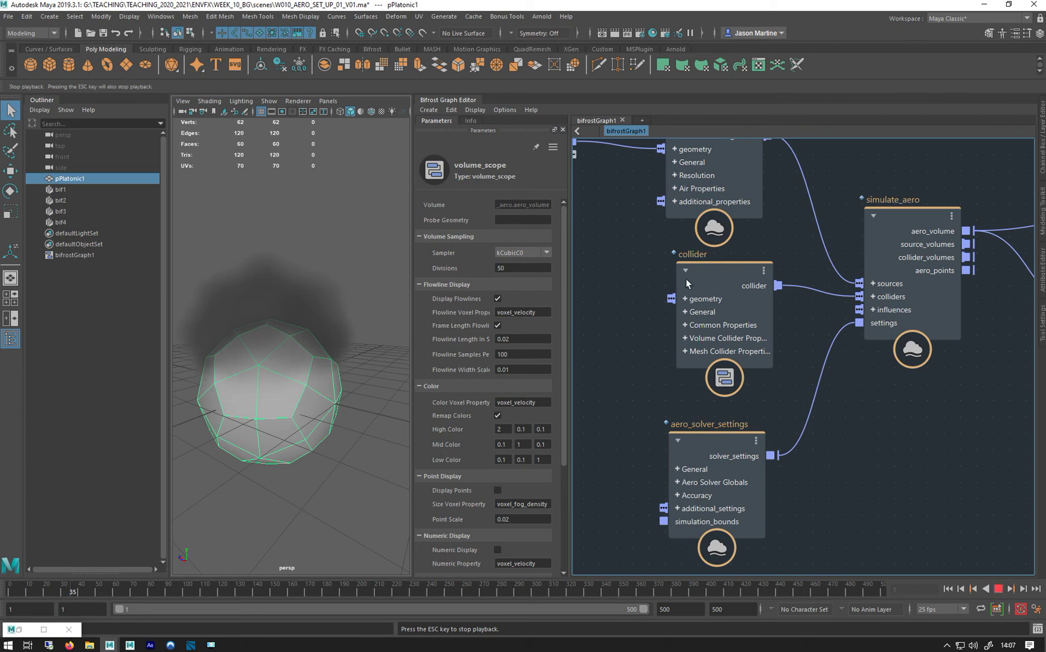
# Set source_air's Fog Density under Air Properties to 20
pyautogui.click(717, 147)
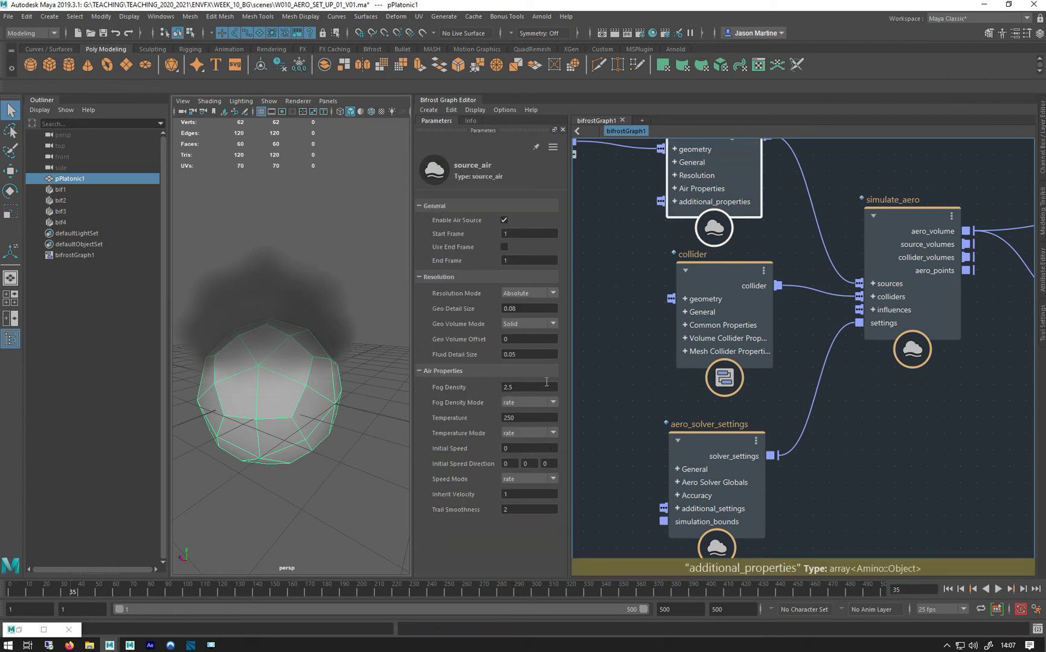
pyautogui.doubleClick(524, 387)
pyautogui.write('20')
pyautogui.press('Return')
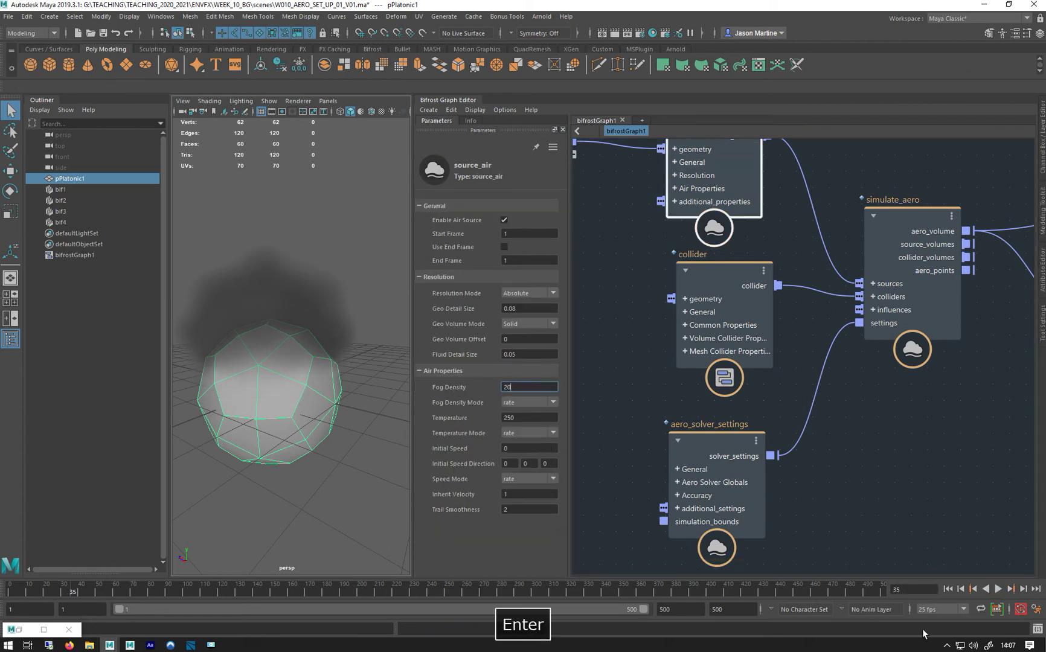
# Replay the simulation from the first frame and review source_air's Fog Density Mode options without changing the mode
pyautogui.click(947, 590)
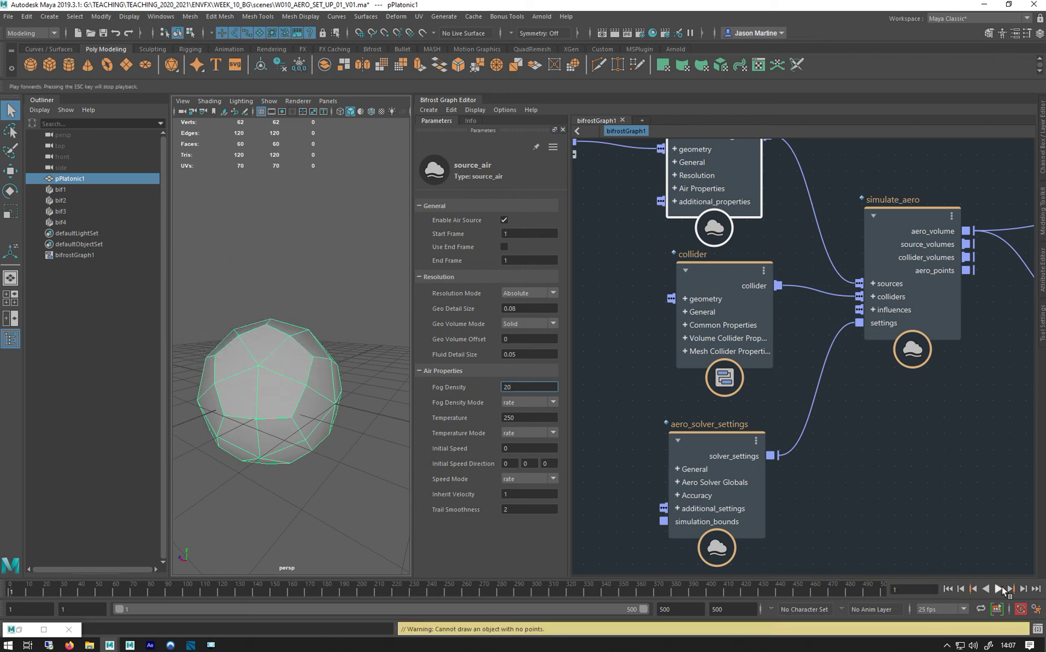
pyautogui.click(998, 589)
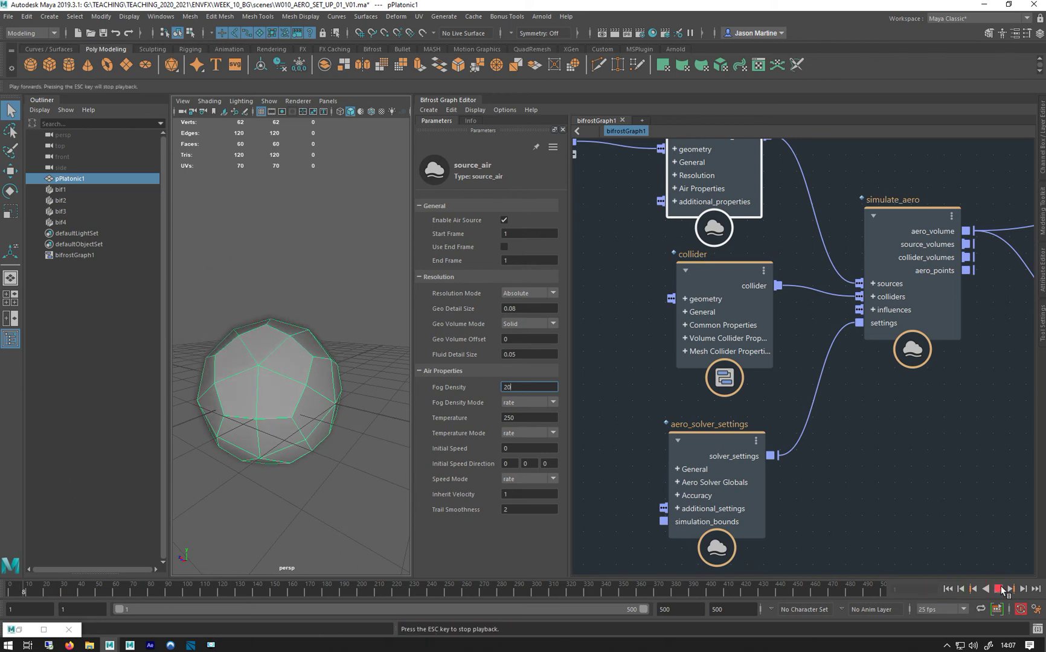
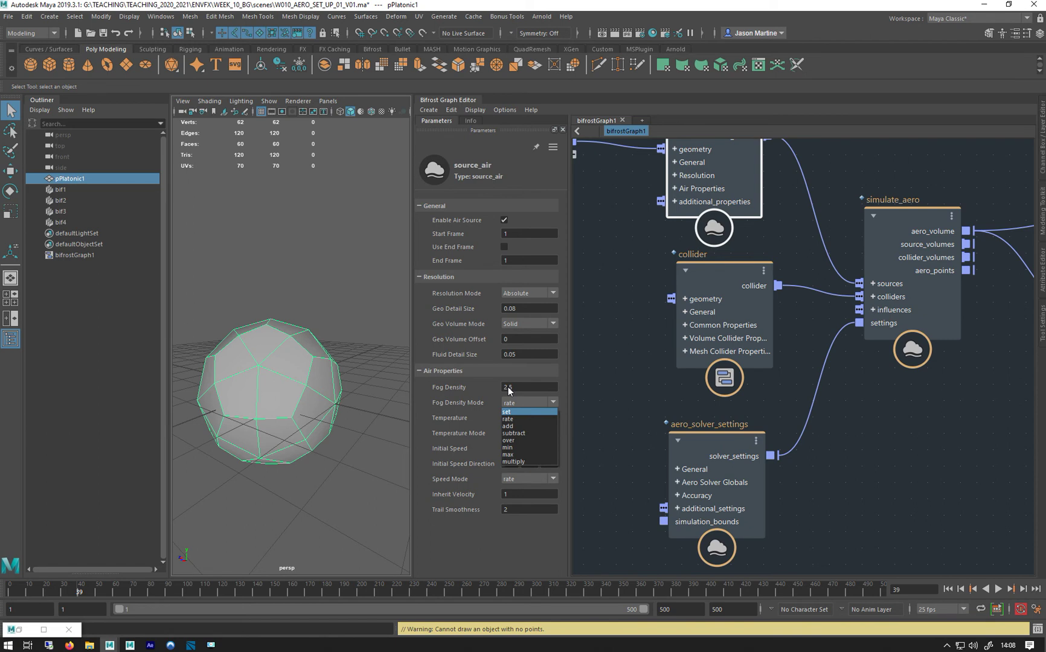
pyautogui.click(614, 496)
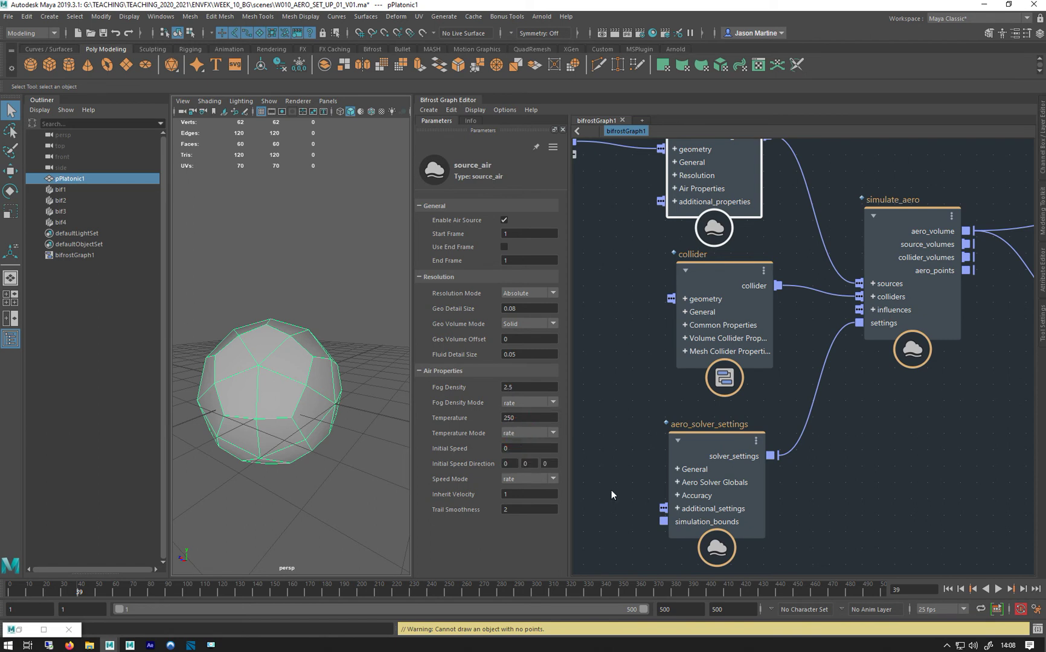
# Test source_air's Fog Density Mode on subtract by playing the simulation from the start to about frame 47, and return to the first frame
pyautogui.click(947, 590)
pyautogui.click(998, 589)
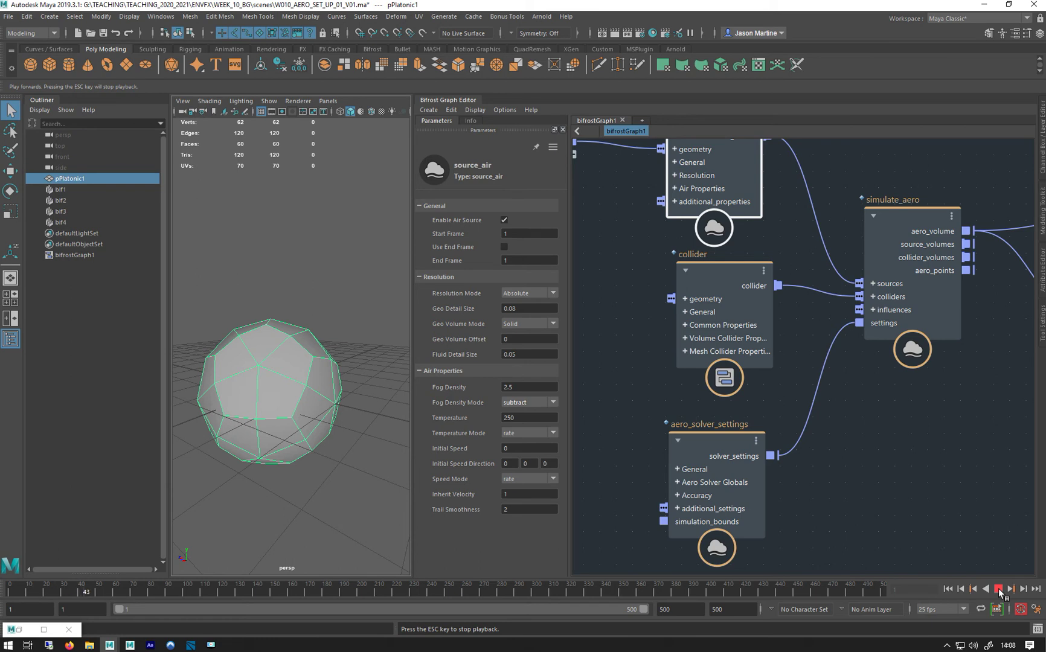
pyautogui.click(998, 588)
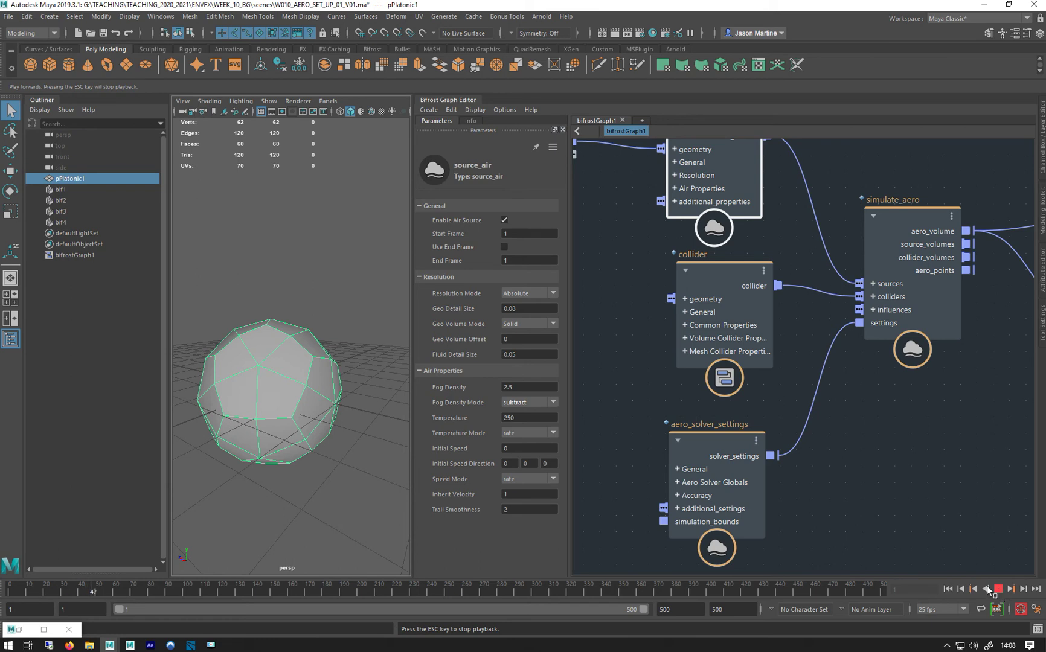
pyautogui.click(947, 589)
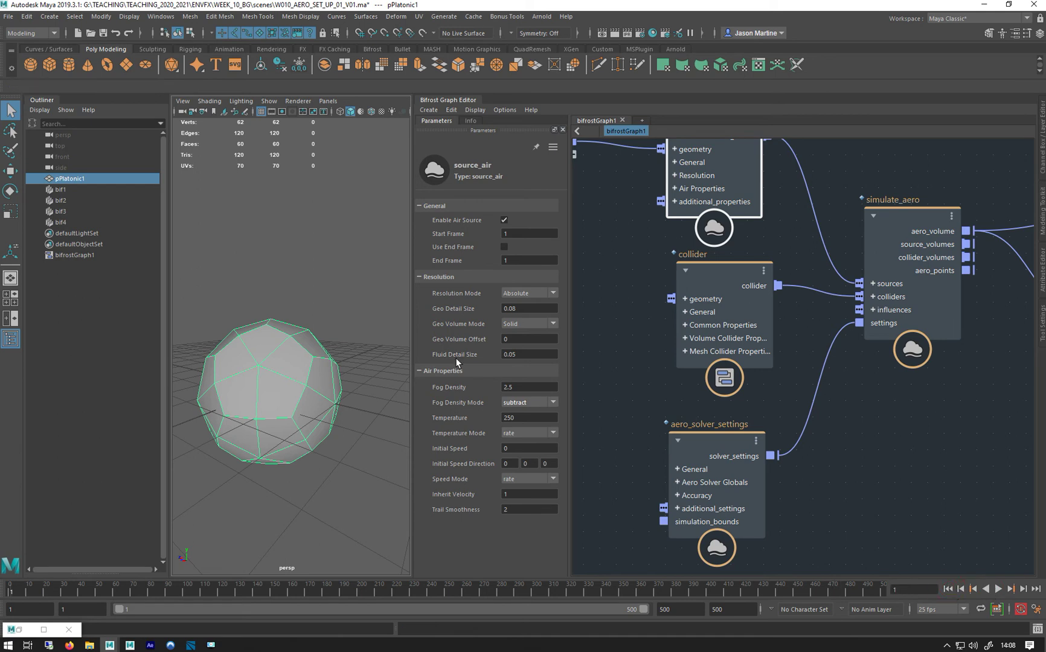
# Switch source_air's Fog Density Mode to set and play the simulation, stopping around frame 29
pyautogui.click(521, 403)
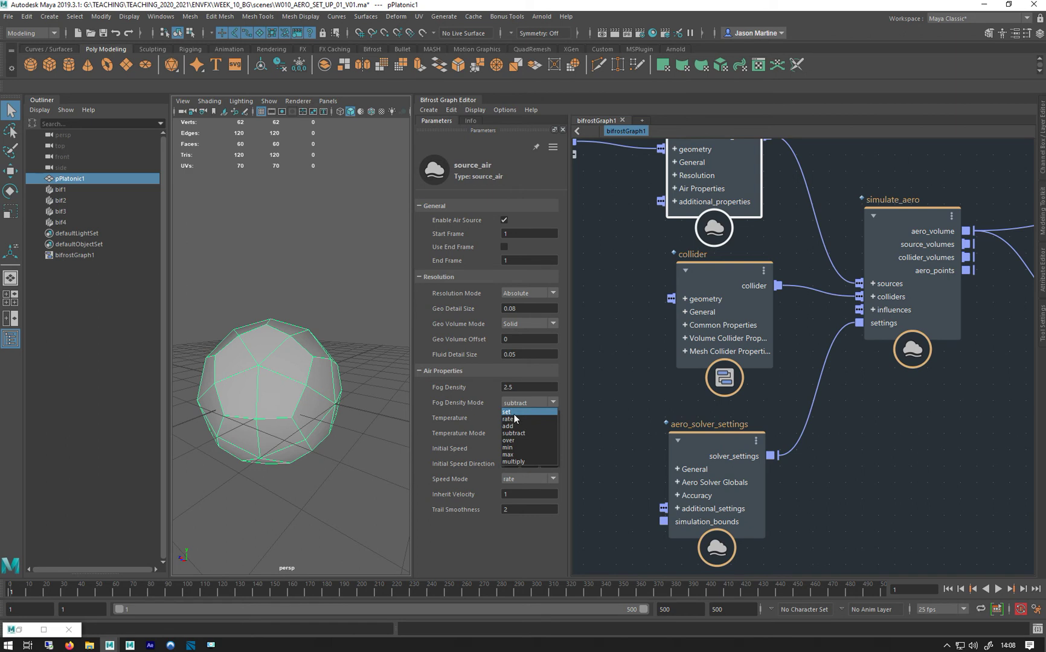
pyautogui.click(511, 412)
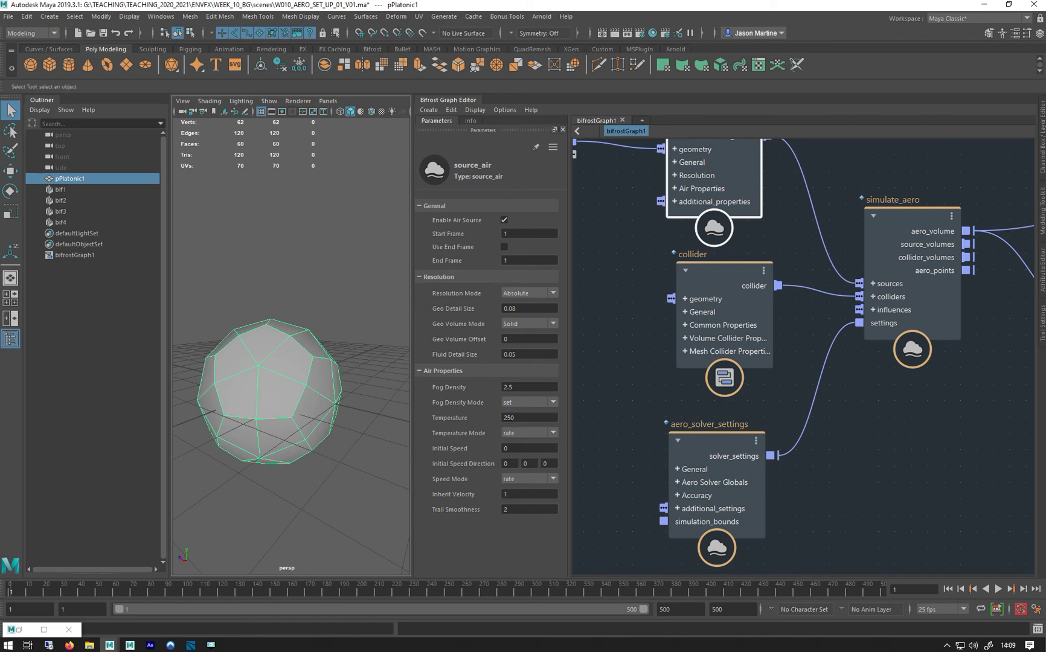
pyautogui.click(999, 588)
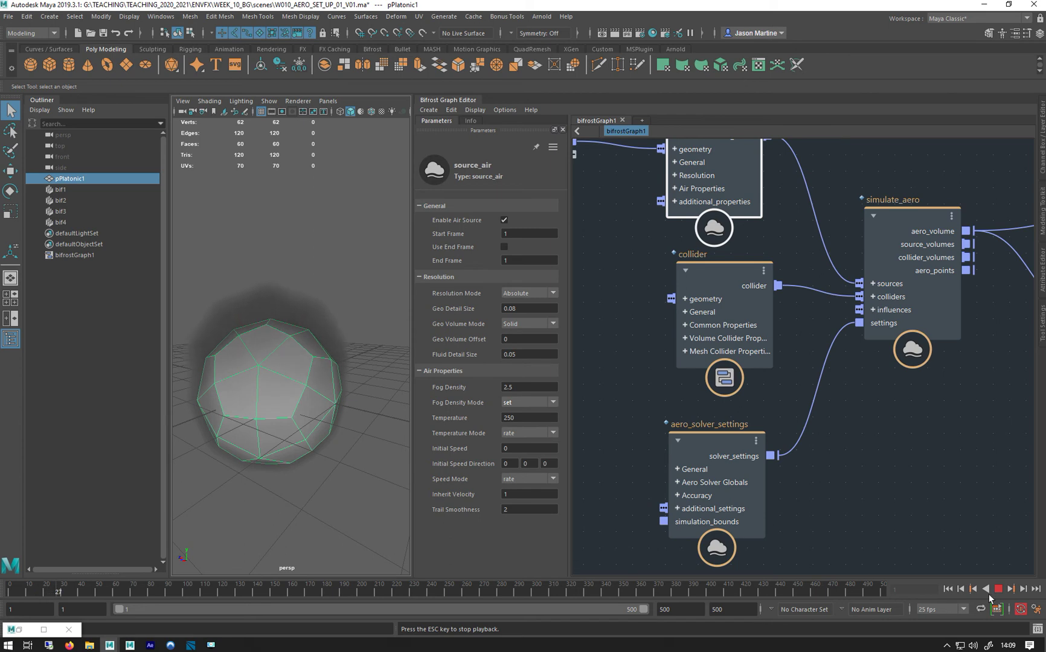
pyautogui.press('Escape')
# Set source_air's Fog Density Mode to rate and replay the simulation from the first frame to about frame 39
pyautogui.click(525, 403)
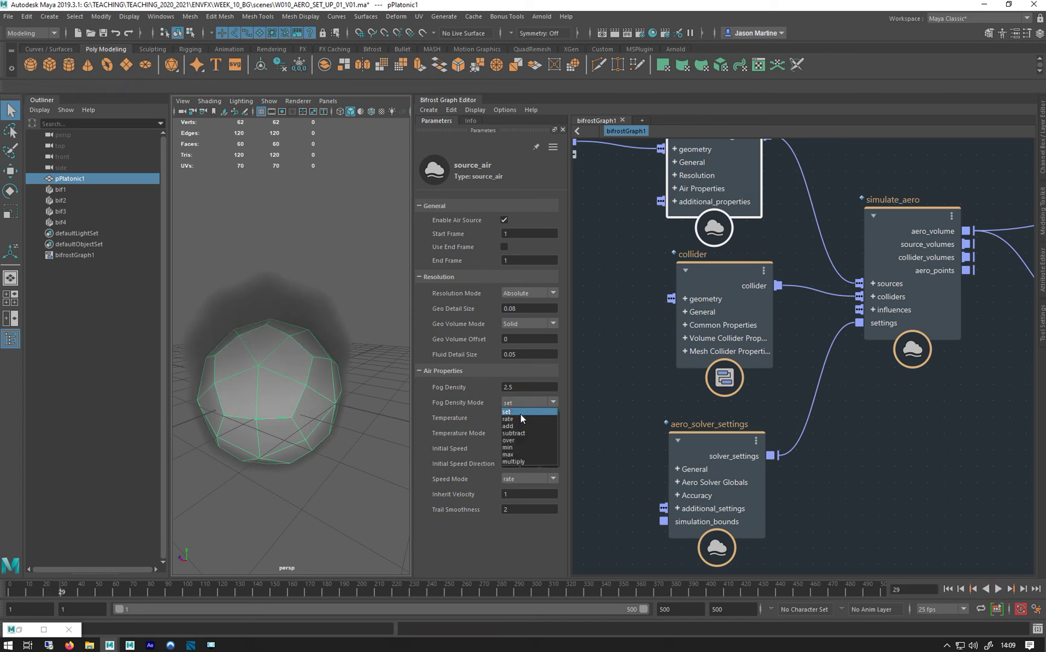
pyautogui.click(520, 414)
pyautogui.click(945, 590)
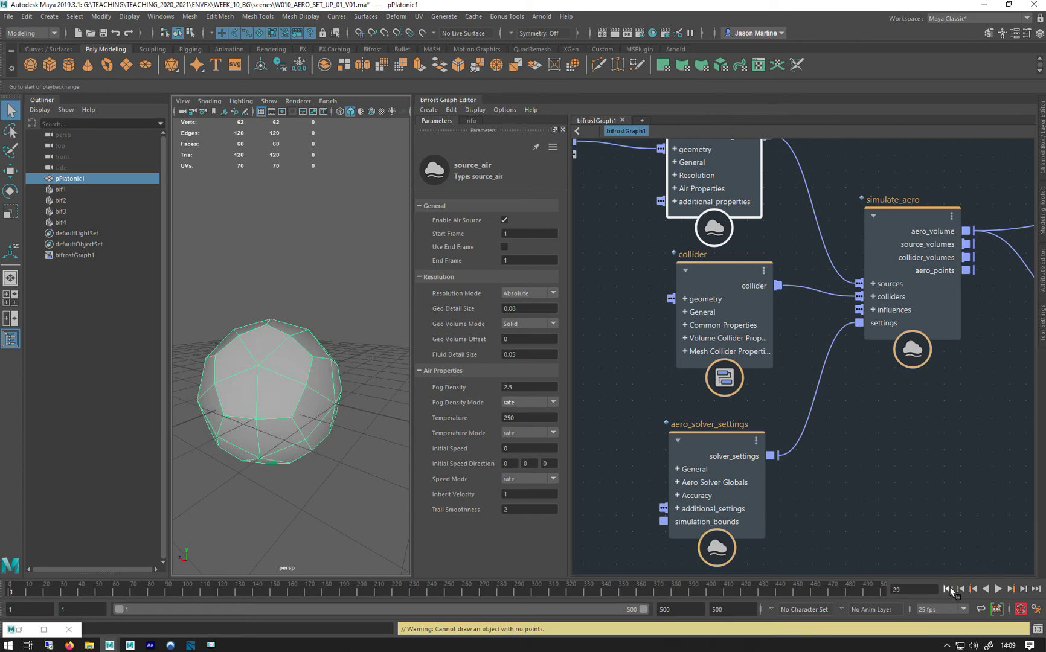
pyautogui.click(998, 589)
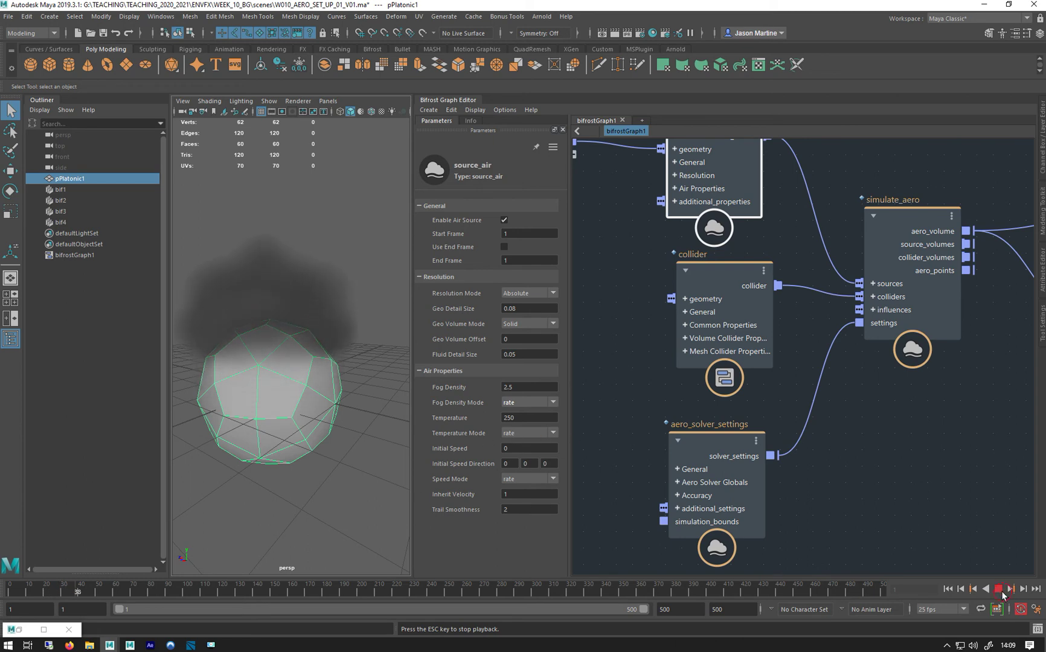
pyautogui.press('Escape')
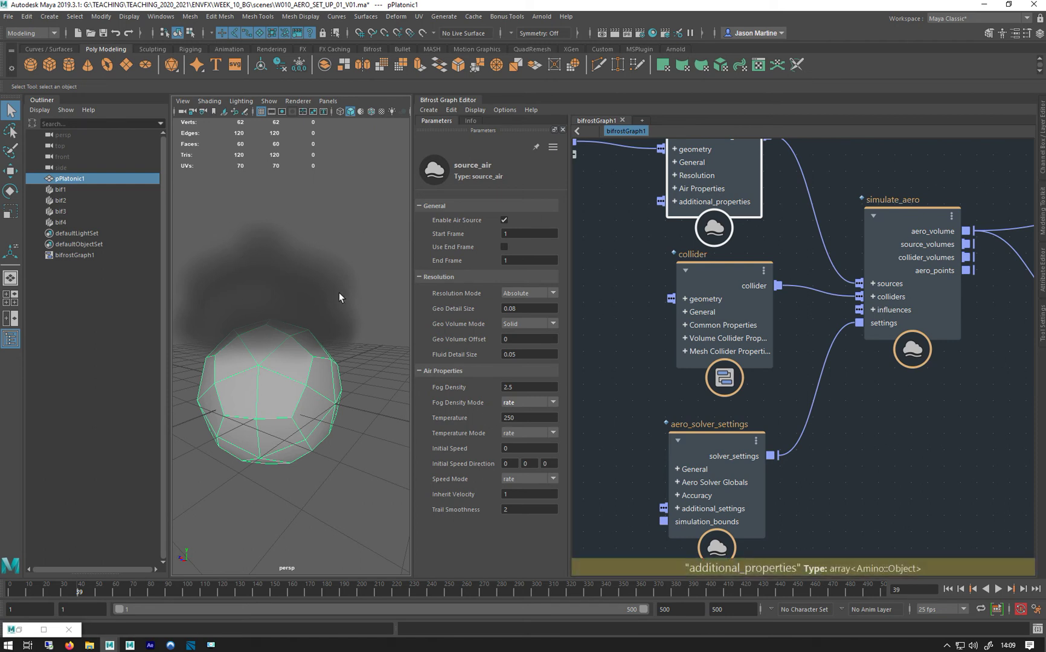
# Examine the Ambient Temperature of the aero_solver_settings node under Aero Solver Globals
pyautogui.moveTo(635, 280); pyautogui.dragTo(771, 295, button='middle')
pyautogui.click(804, 451)
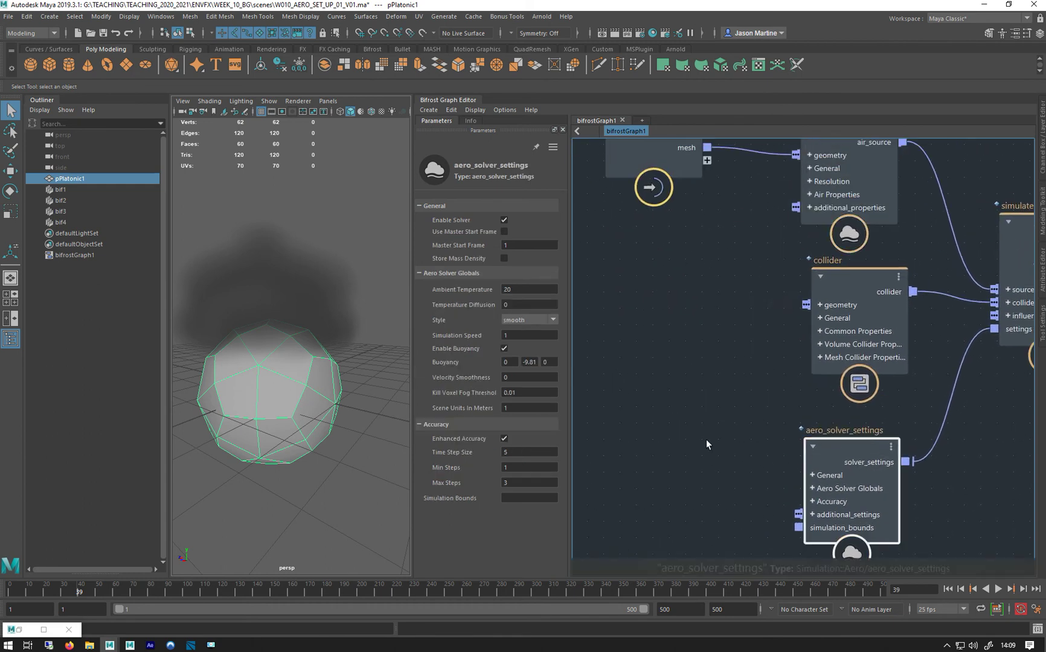
pyautogui.doubleClick(529, 290)
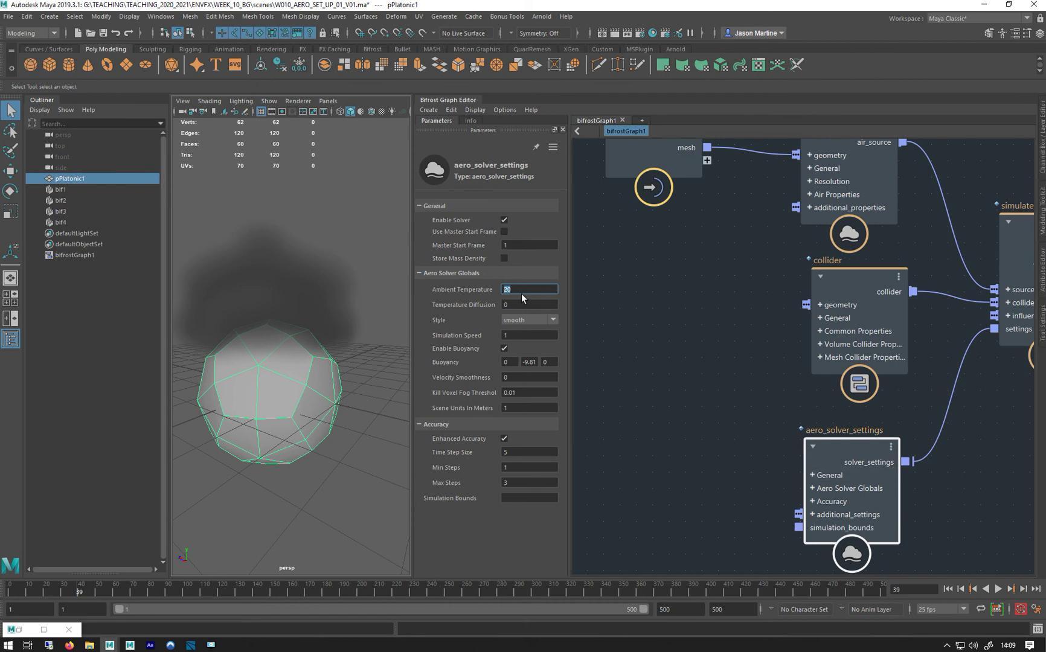
pyautogui.moveTo(694, 288); pyautogui.dragTo(666, 316, button='middle')
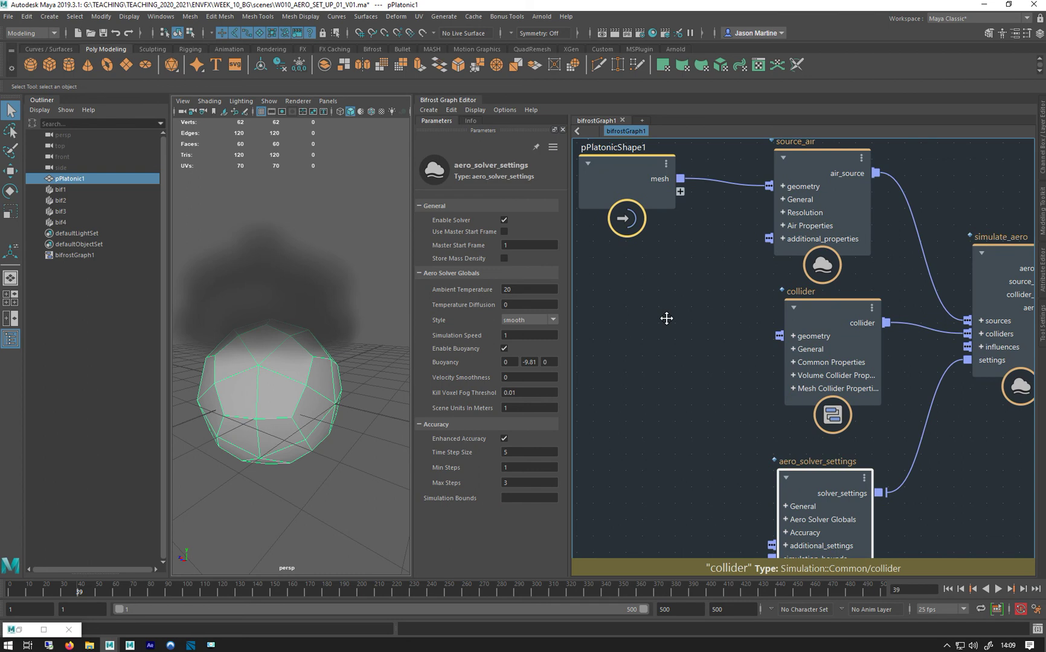
# Set source_air's Temperature to 10 and play the simulation from the first frame to about frame 79
pyautogui.click(780, 176)
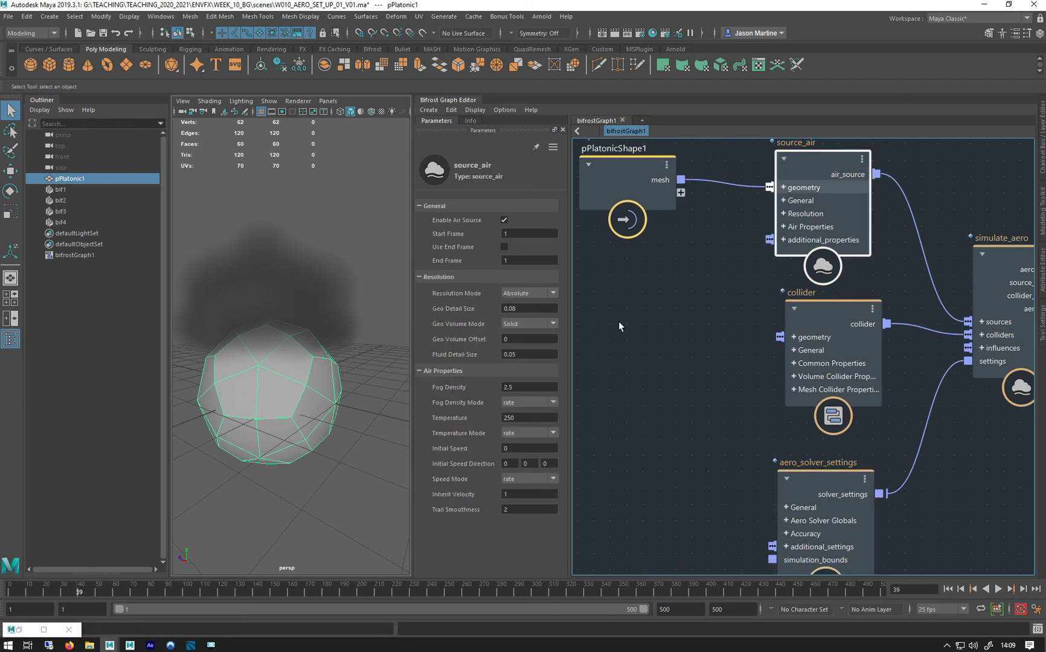
pyautogui.click(531, 418)
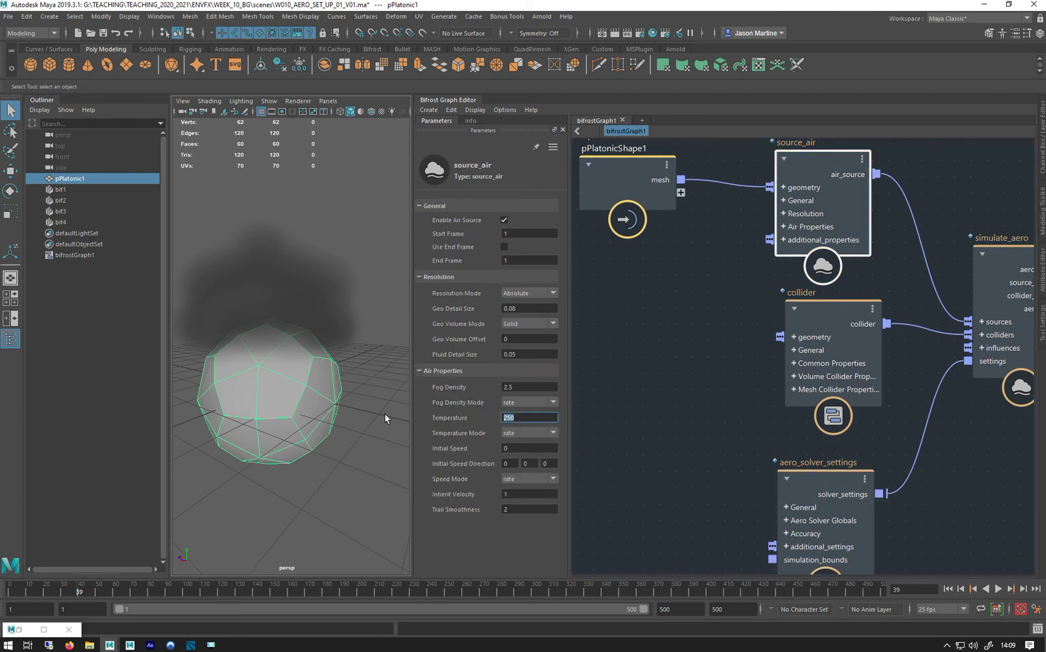
pyautogui.write('10')
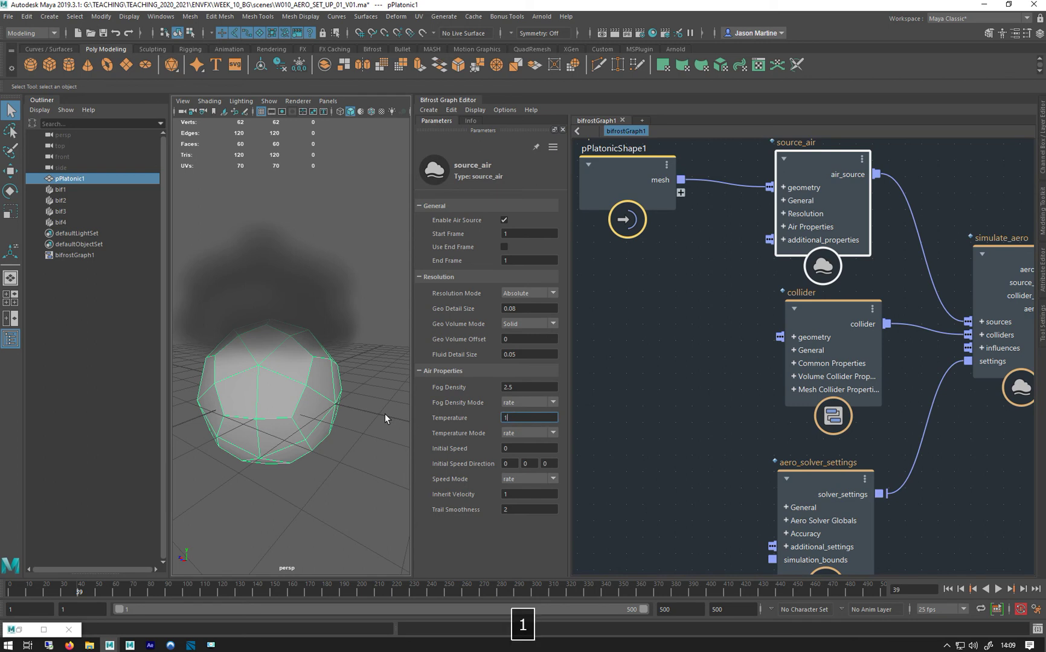
pyautogui.press('Return')
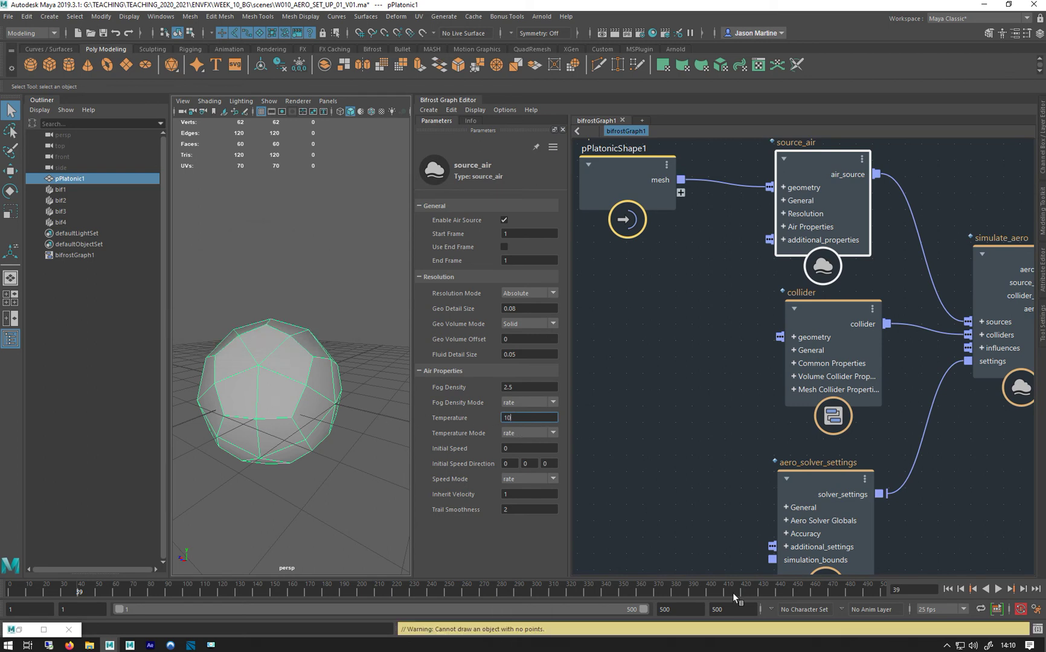
pyautogui.click(947, 589)
pyautogui.click(998, 590)
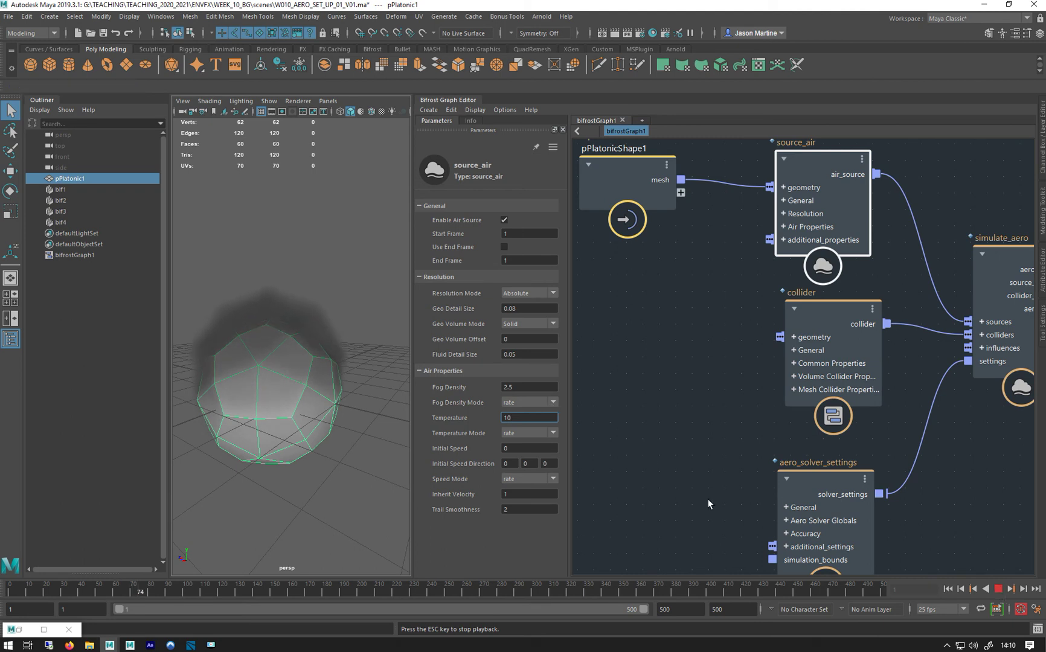
pyautogui.press('Escape')
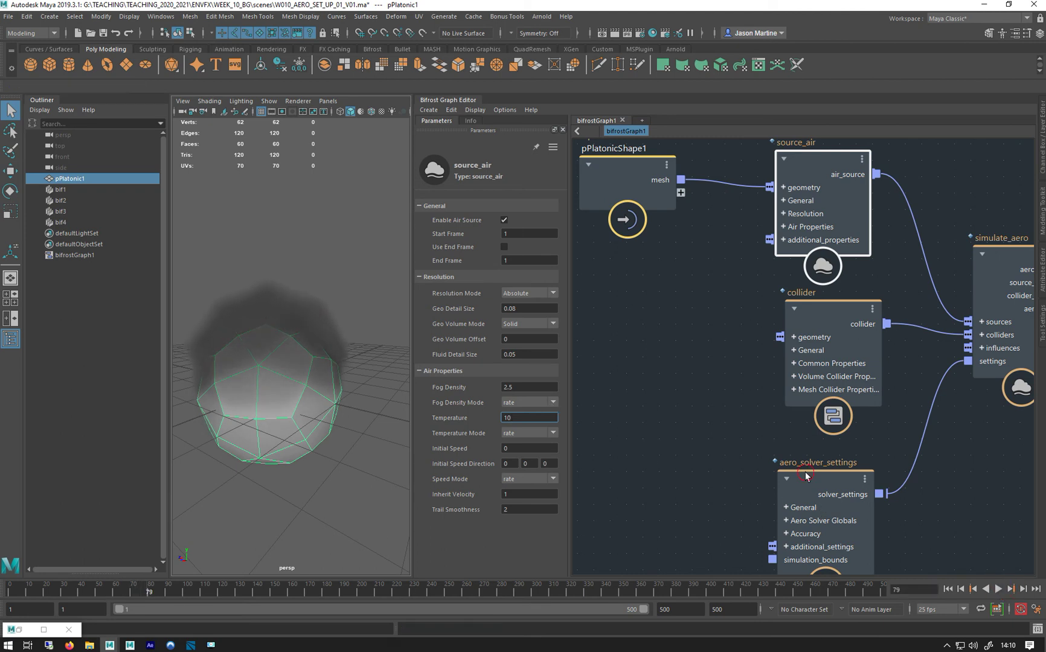
# Check aero_solver_settings, set source_air's Temperature to -100, and play the simulation from the first frame to about frame 46
pyautogui.click(804, 475)
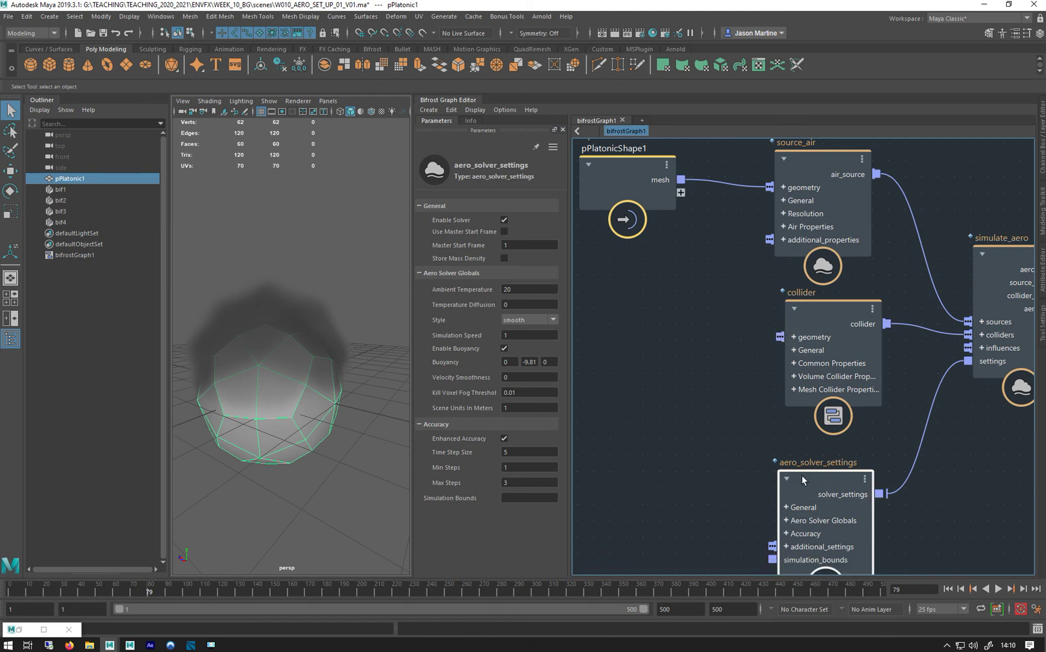
pyautogui.moveTo(649, 250); pyautogui.dragTo(654, 308, button='middle')
pyautogui.click(824, 220)
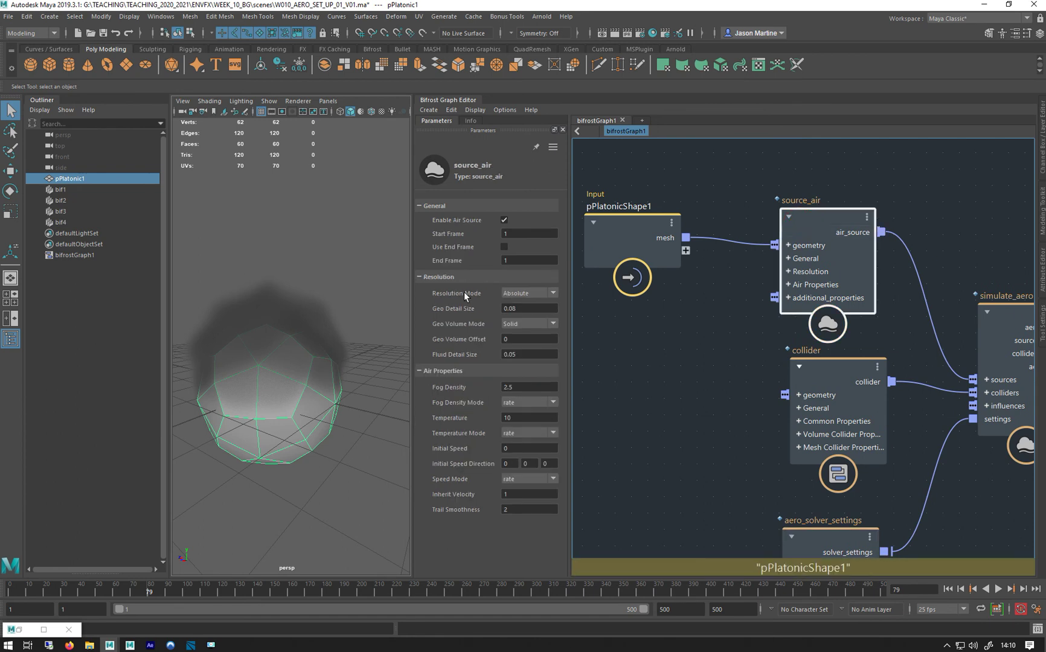
pyautogui.click(529, 418)
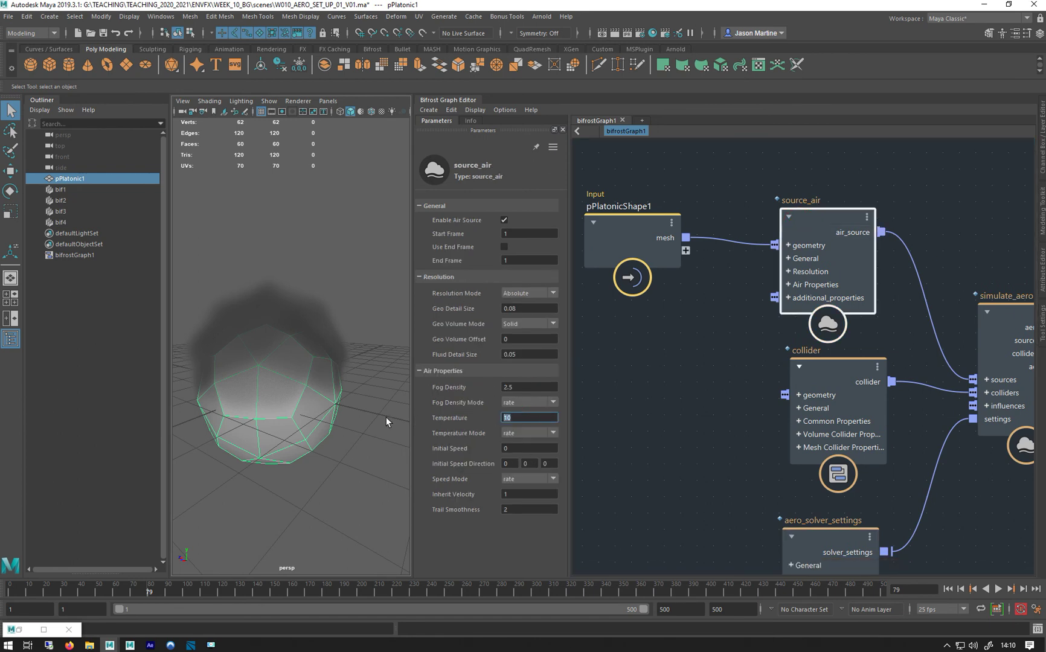
pyautogui.write('-100')
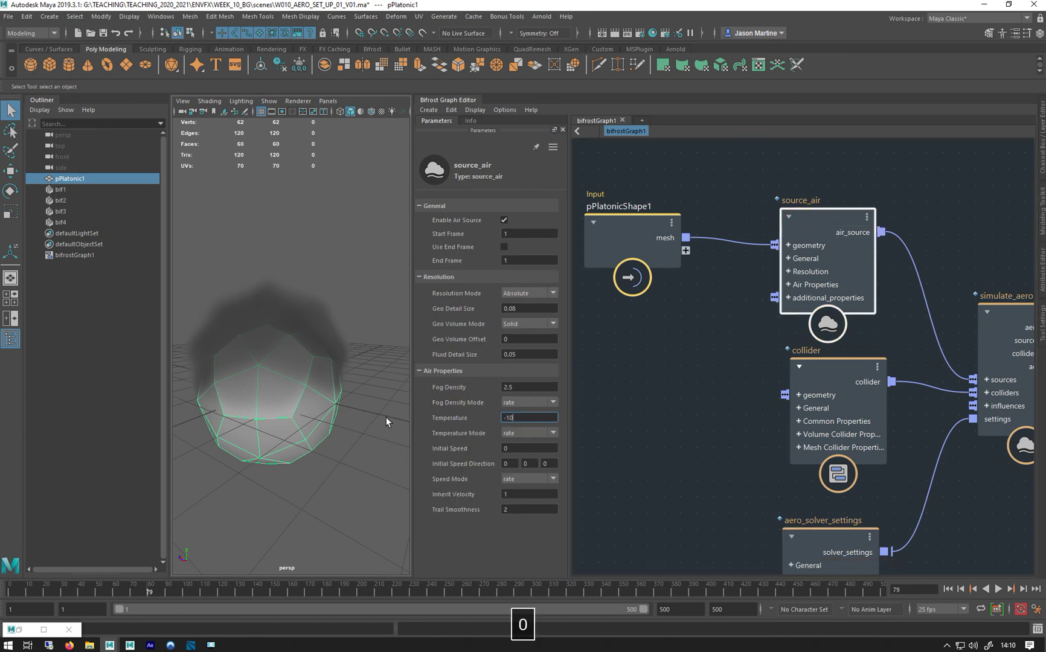
pyautogui.press('Return')
pyautogui.click(947, 589)
pyautogui.click(997, 588)
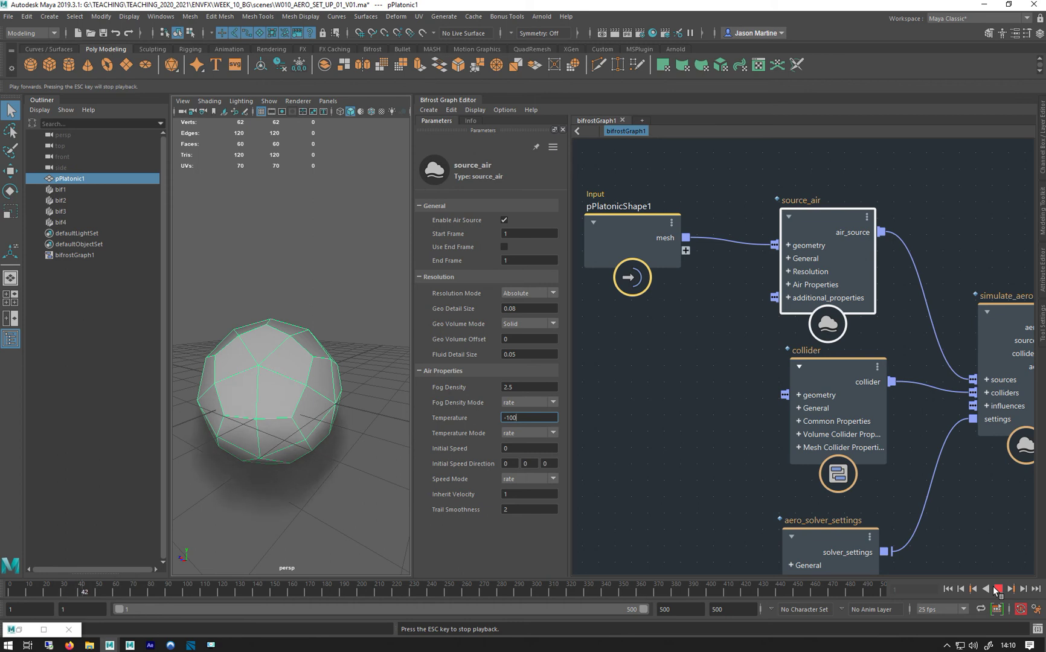
pyautogui.click(997, 589)
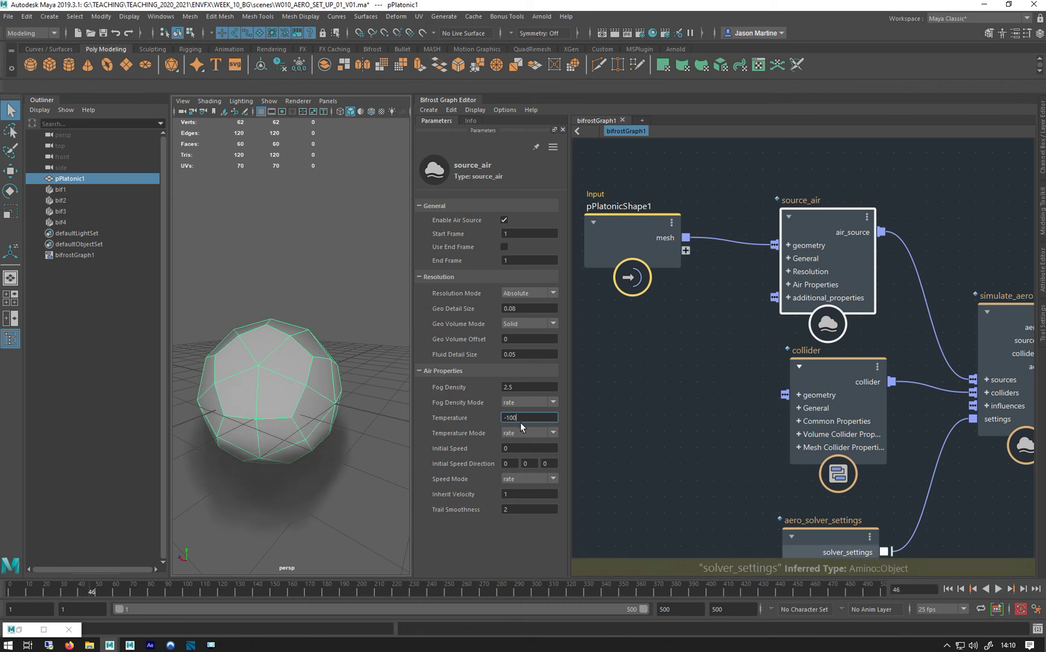
# Set source_air's Temperature under Air Properties to 250
pyautogui.moveTo(523, 417); pyautogui.dragTo(425, 412)
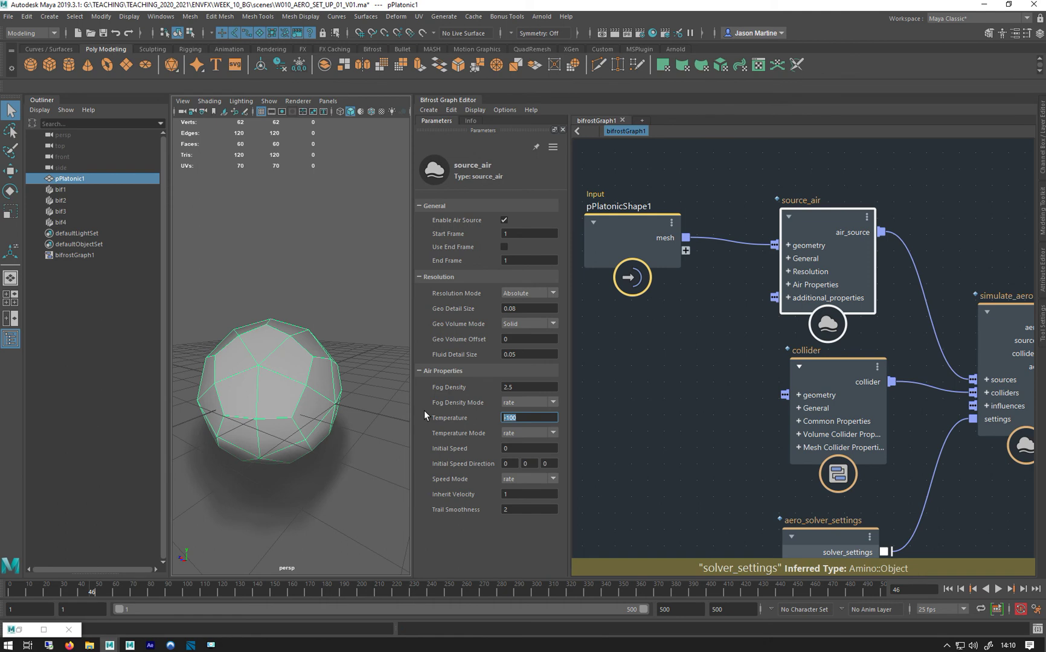
pyautogui.write('250')
pyautogui.press('Return')
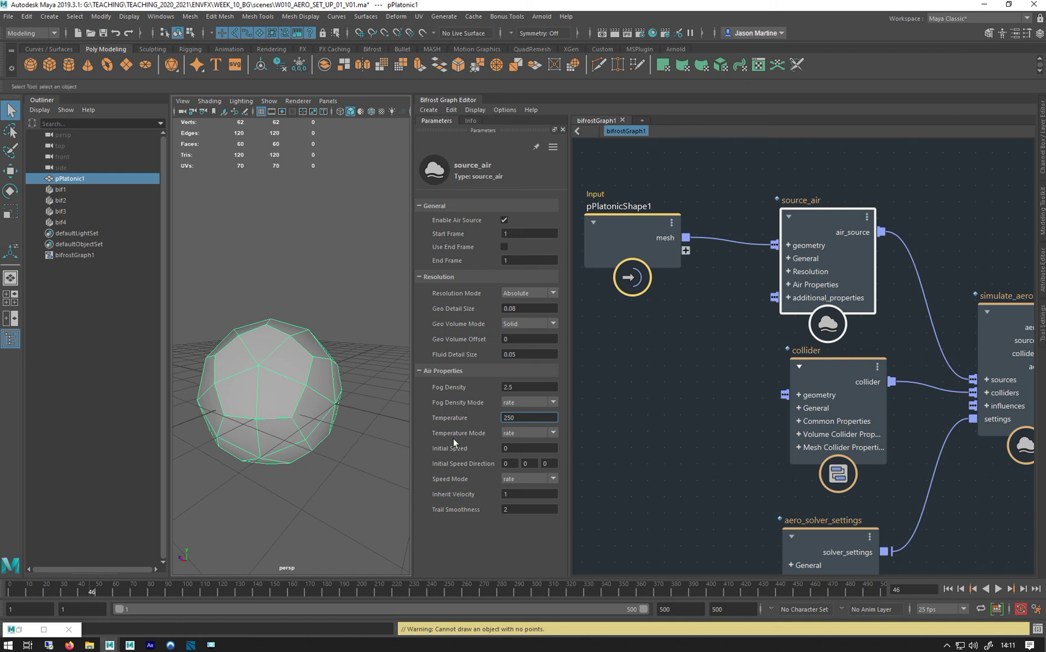
# Switch source_air's Temperature Mode to add and play the simulation from the first frame to about frame 12
pyautogui.click(521, 433)
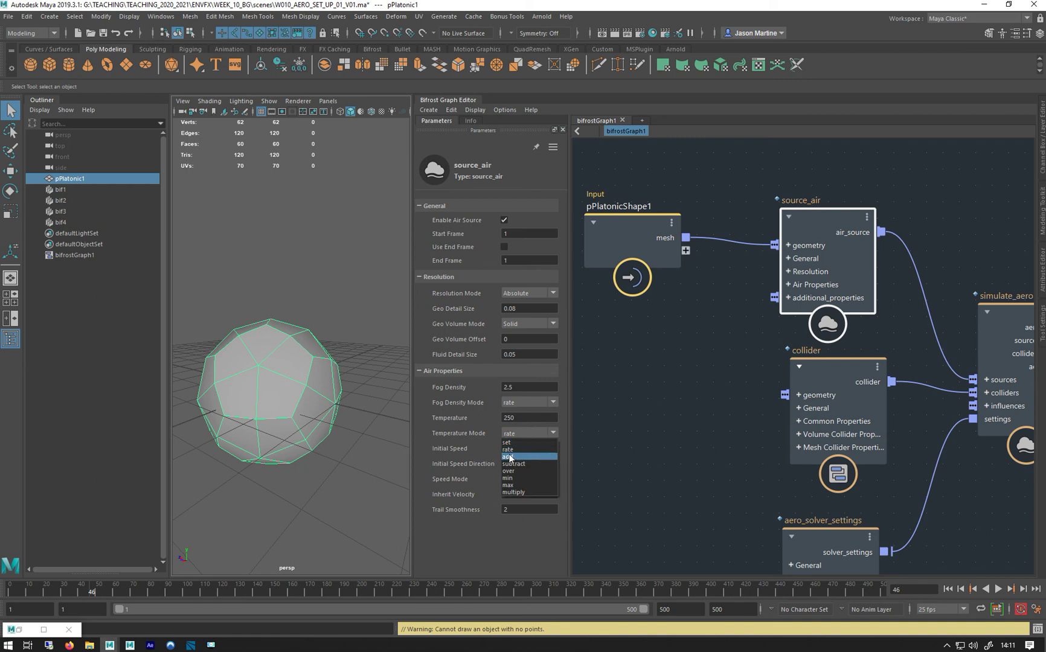
pyautogui.click(508, 450)
pyautogui.click(947, 589)
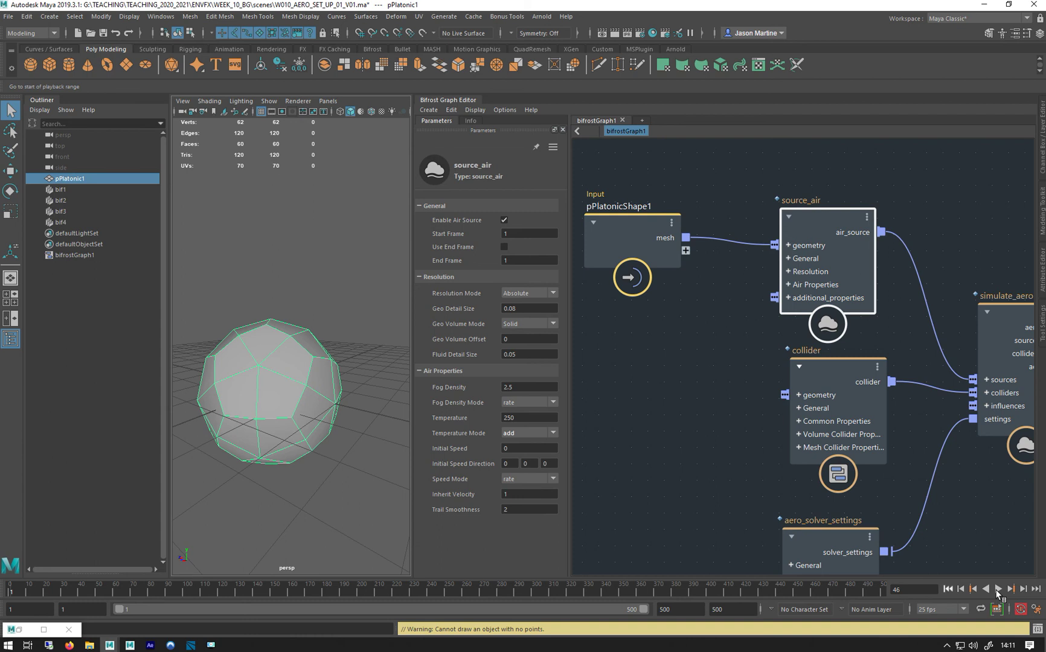
pyautogui.click(996, 589)
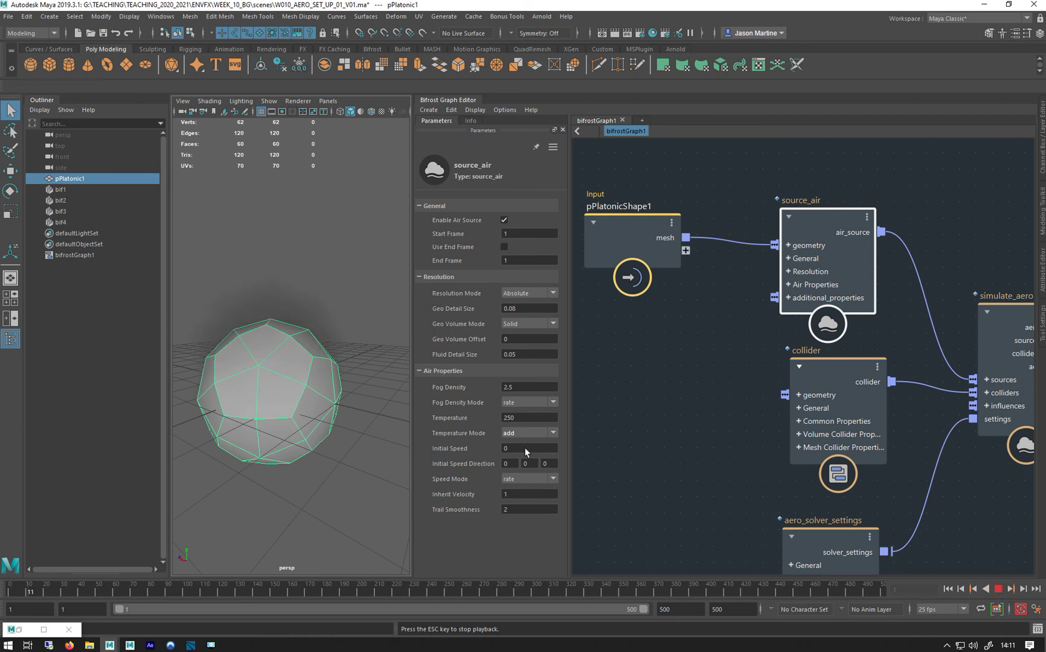
pyautogui.press('Escape')
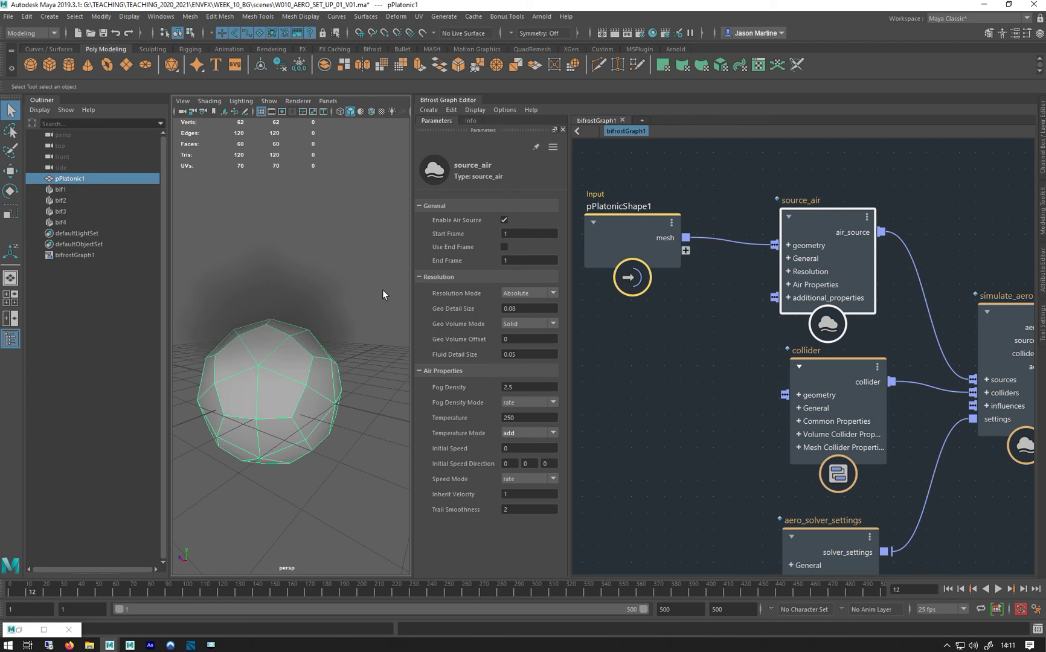
# Set source_air's Temperature Mode to set and replay the simulation from the first frame, stopping around frame 33
pyautogui.click(534, 433)
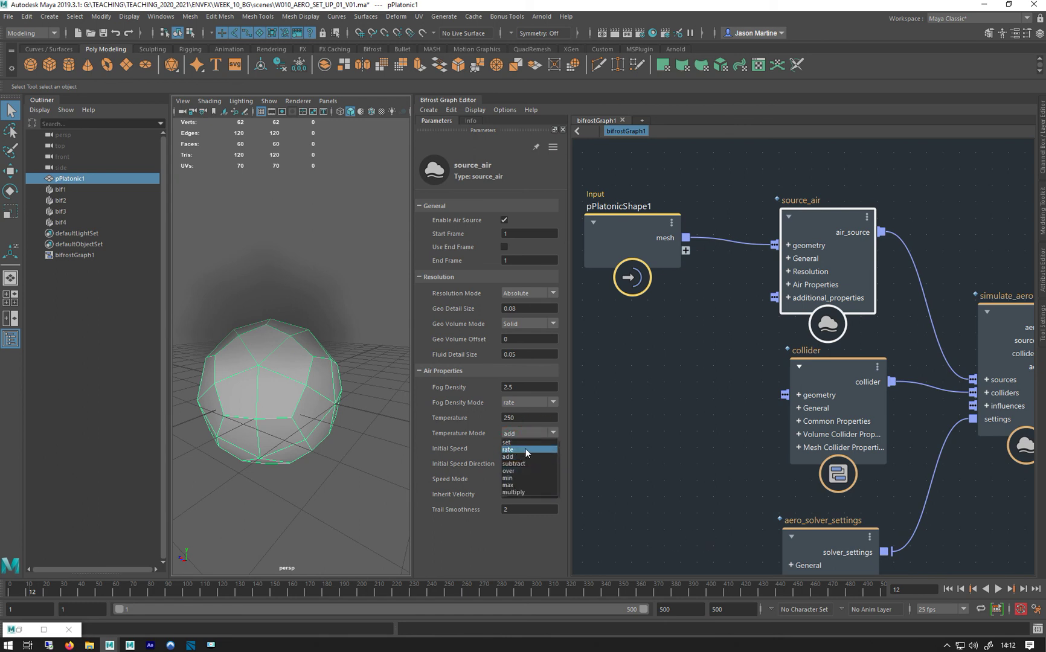
pyautogui.press('Escape')
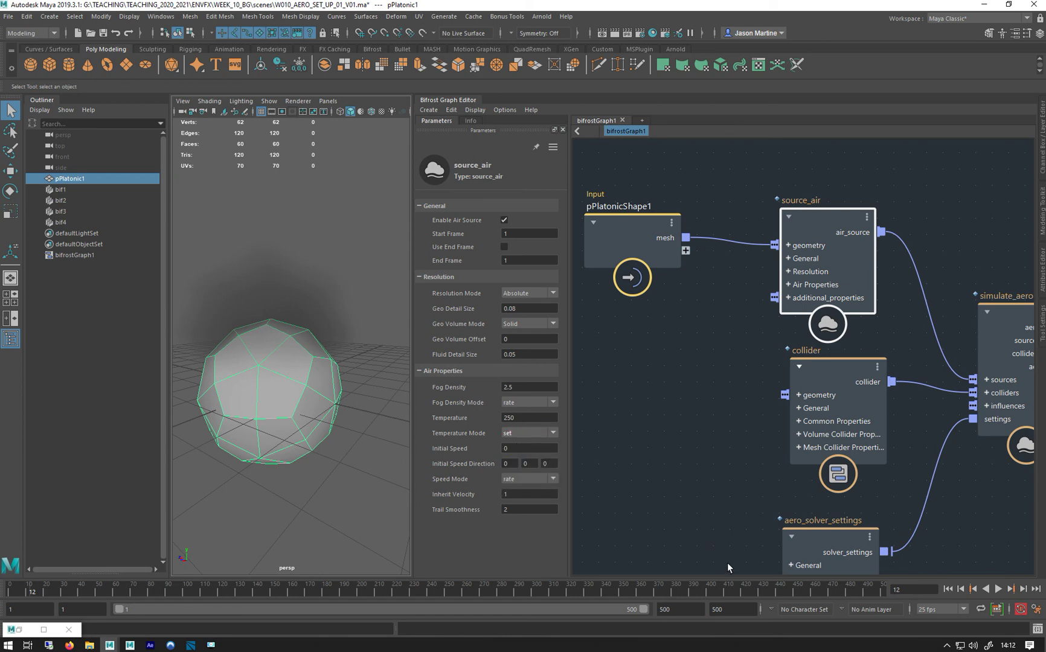
pyautogui.click(947, 589)
pyautogui.click(998, 589)
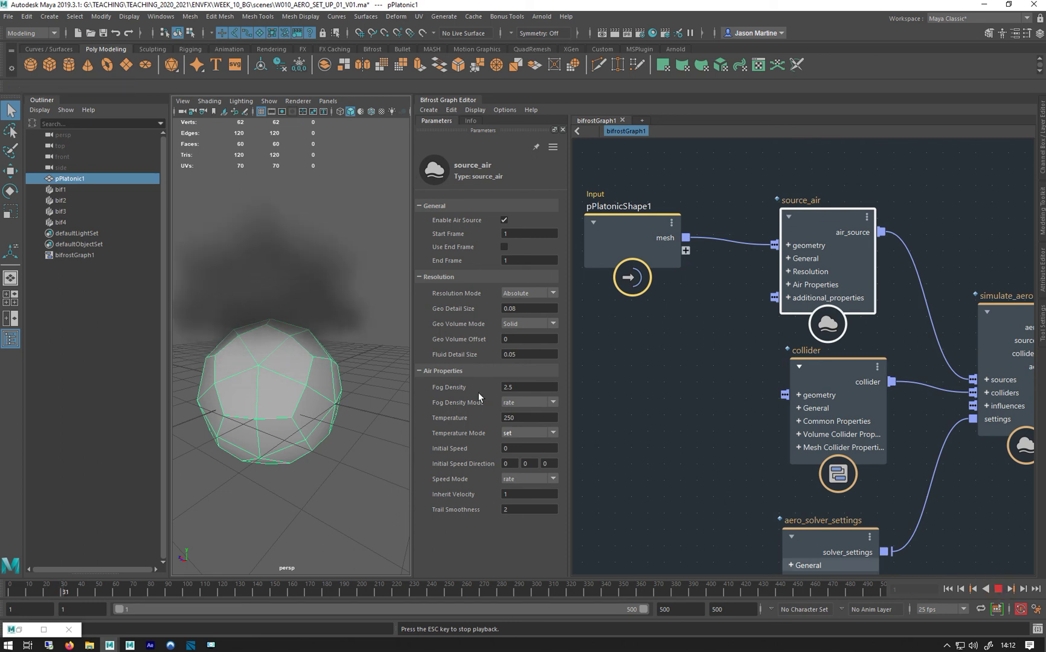
pyautogui.press('Escape')
pyautogui.click(514, 434)
pyautogui.click(510, 442)
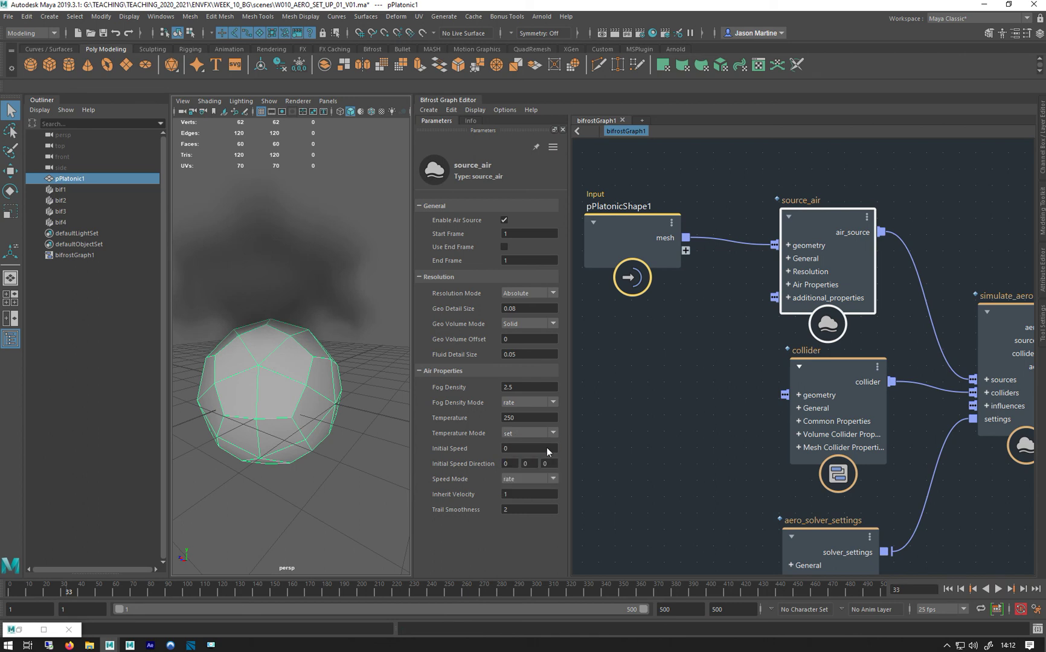
# Set source_air's Temperature Mode to rate and its Initial Speed to 5
pyautogui.click(510, 448)
pyautogui.write('5')
pyautogui.press('Return')
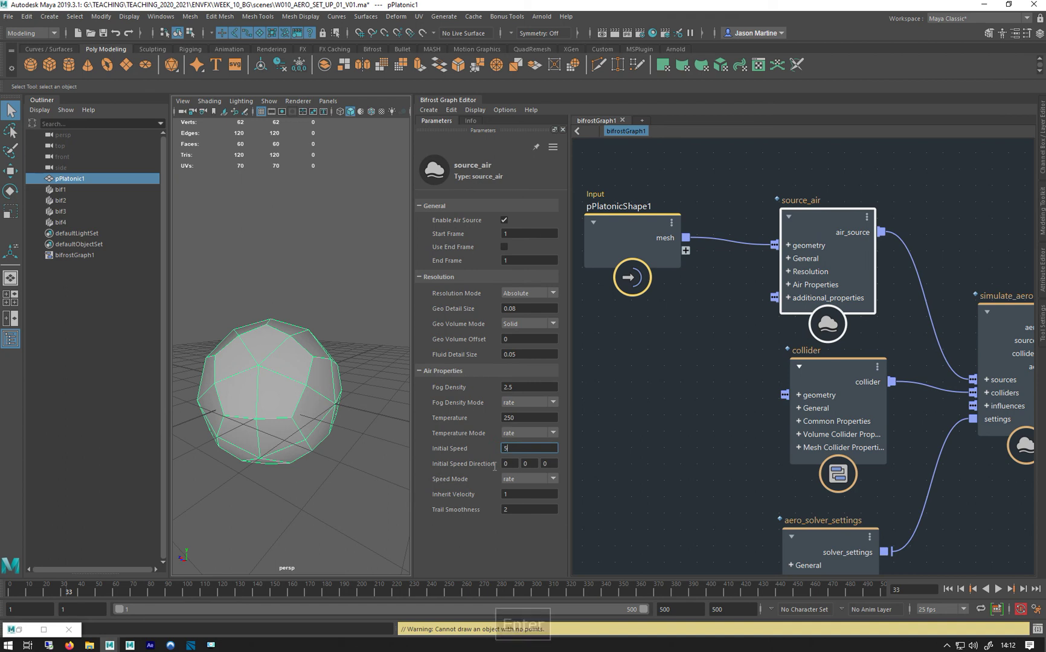
# Set source_air's Initial Speed Direction to 1, 0, 0 under Air Properties
pyautogui.click(526, 463)
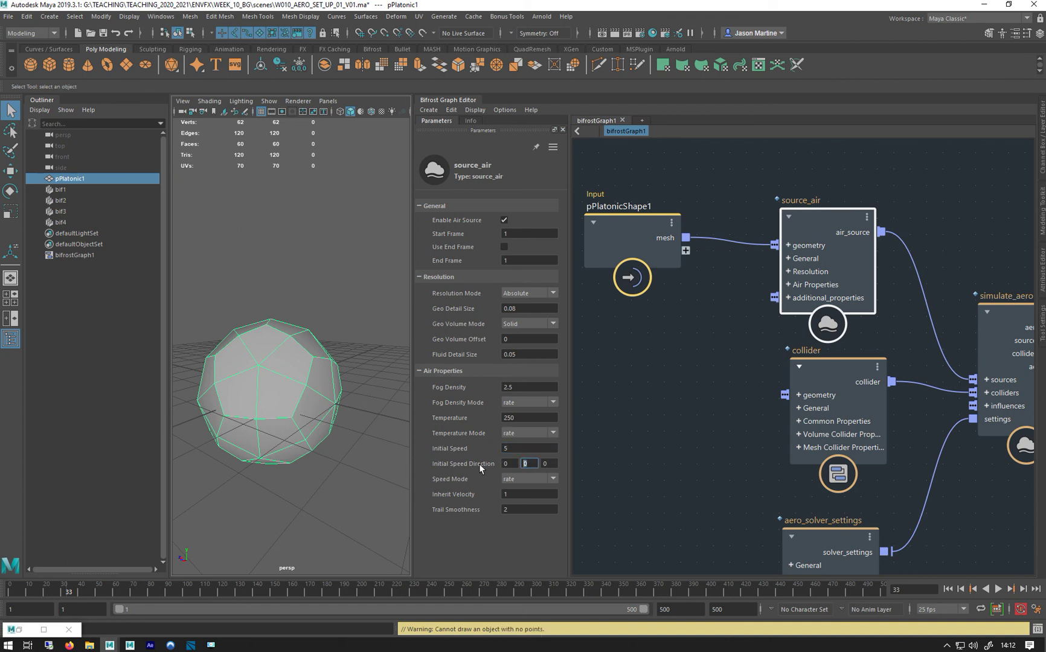
pyautogui.hotkey('shift', 'Tab')
pyautogui.write('10')
pyautogui.press('Return')
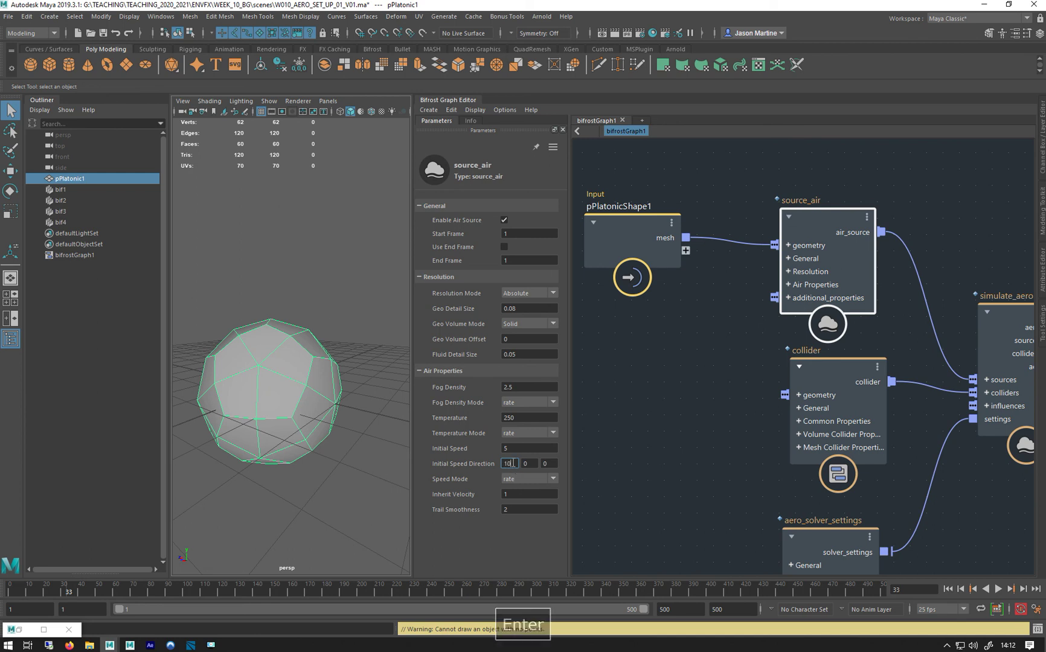
pyautogui.press('BackSpace')
# Play the simulation from the first frame to about frame 45, examining the direction of the smoke around the sphere
pyautogui.keyDown('alt'); pyautogui.moveTo(302, 484); pyautogui.dragTo(232, 484); pyautogui.keyUp('alt')
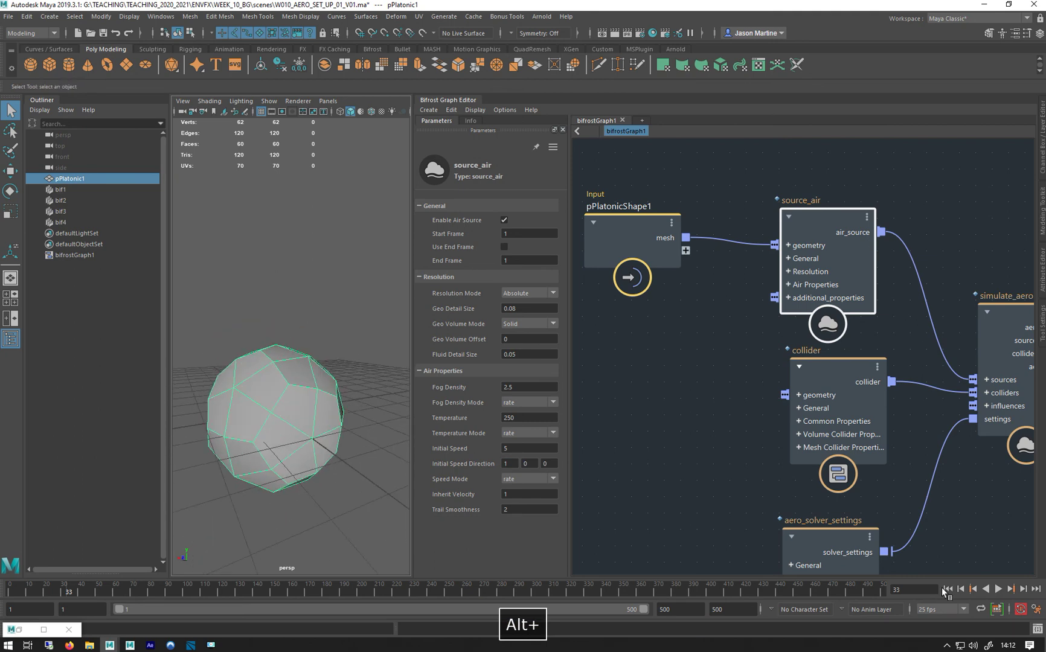
pyautogui.click(998, 588)
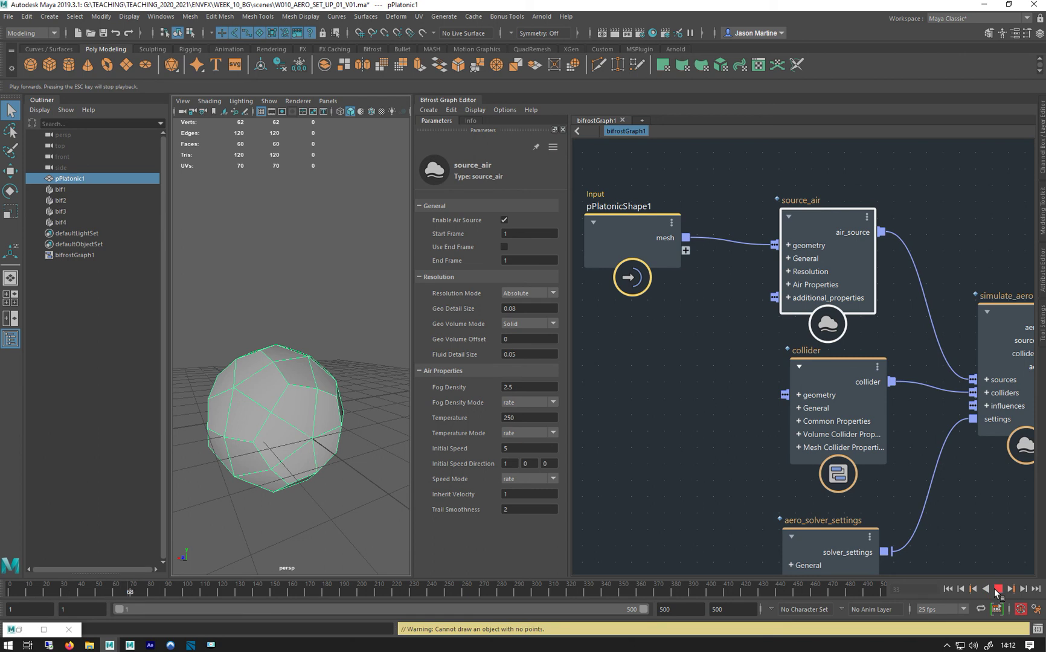
pyautogui.click(997, 589)
pyautogui.click(946, 589)
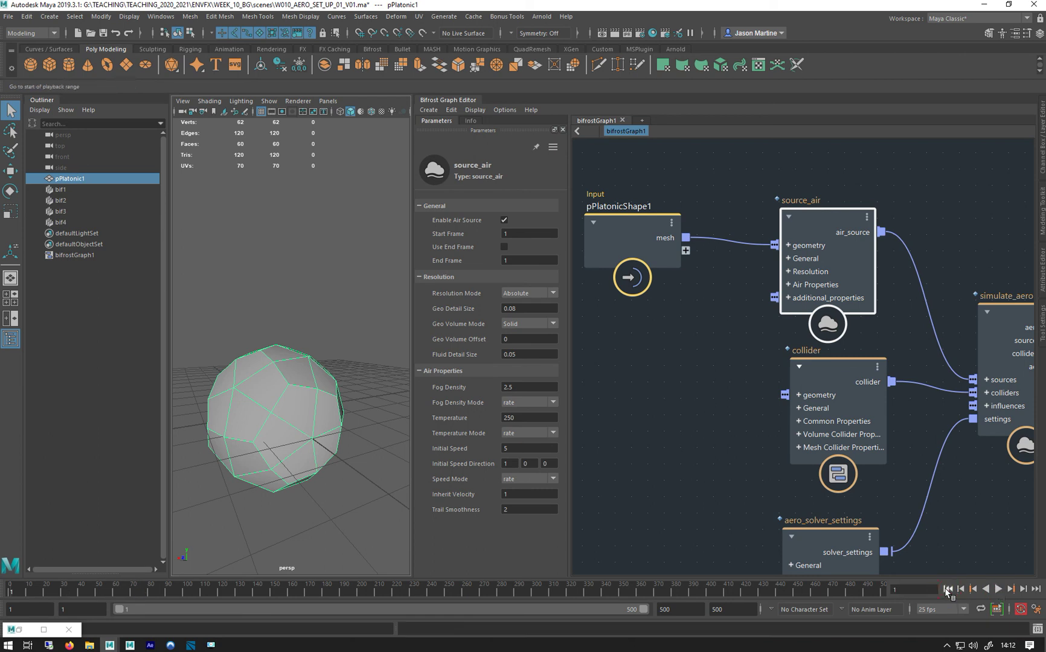
pyautogui.click(998, 588)
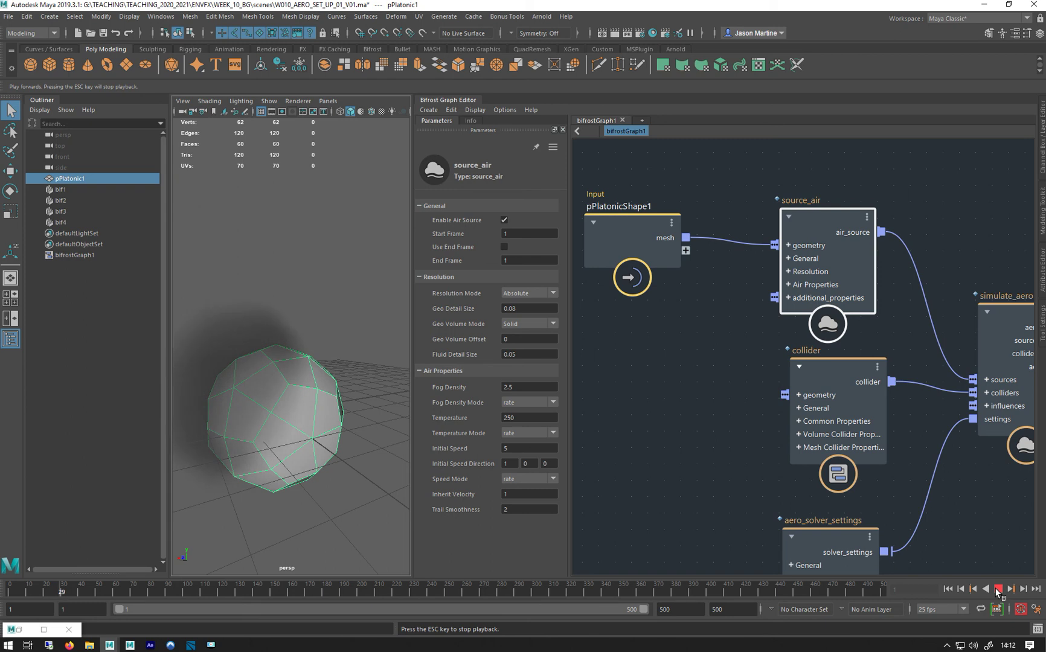
pyautogui.press('alt')
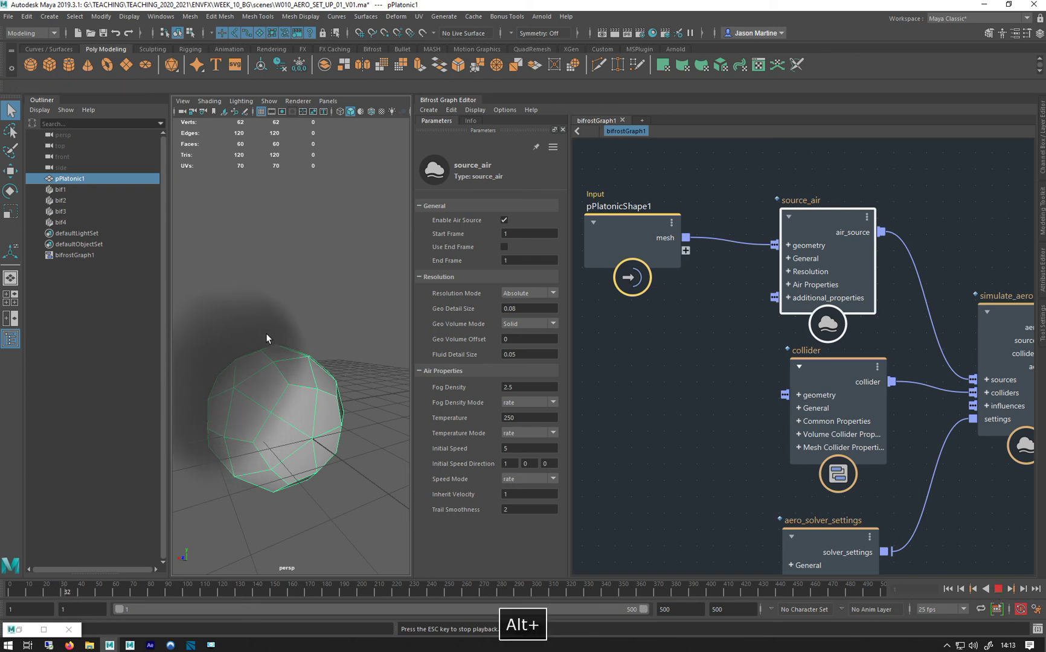
pyautogui.keyDown('alt'); pyautogui.moveTo(325, 320); pyautogui.dragTo(349, 317, button='middle'); pyautogui.keyUp('alt')
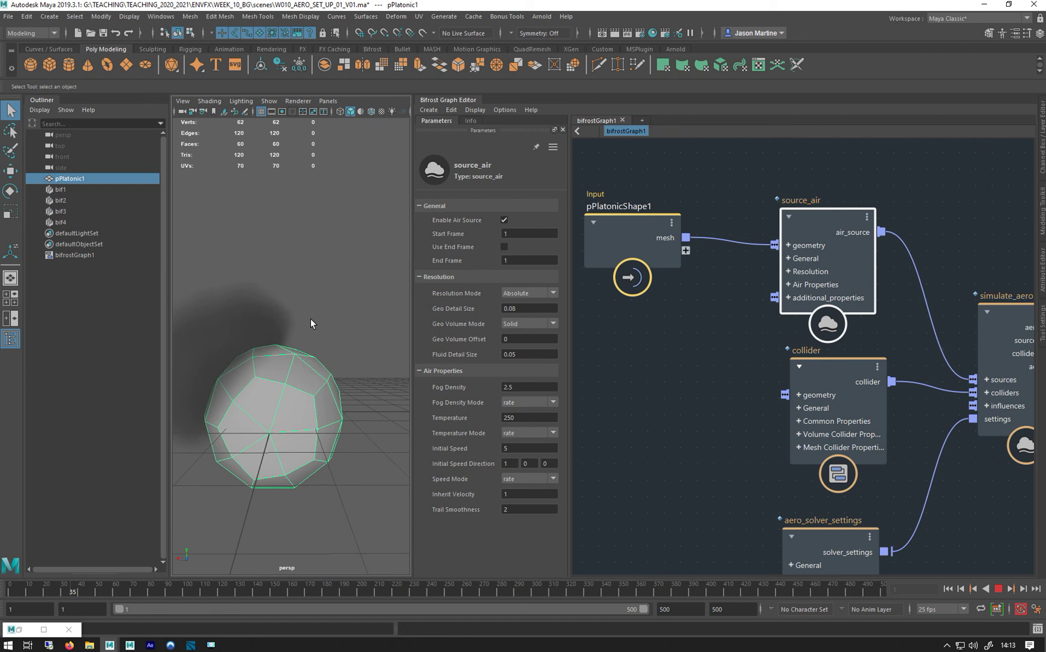
pyautogui.keyDown('alt'); pyautogui.moveTo(458, 473); pyautogui.dragTo(510, 463, button='middle'); pyautogui.keyUp('alt')
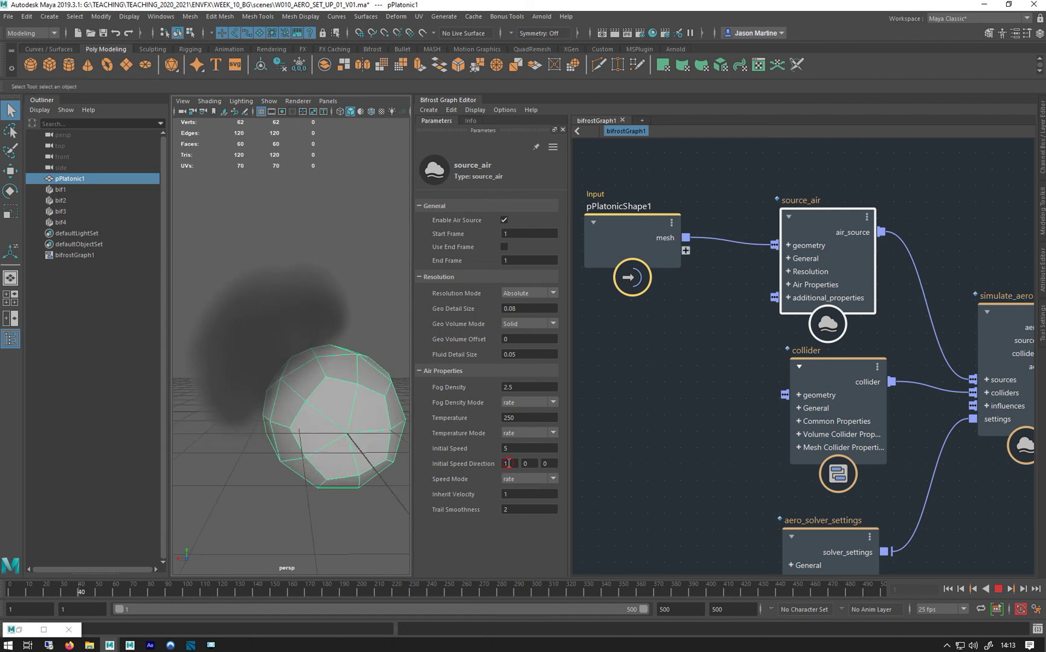
pyautogui.click(509, 463)
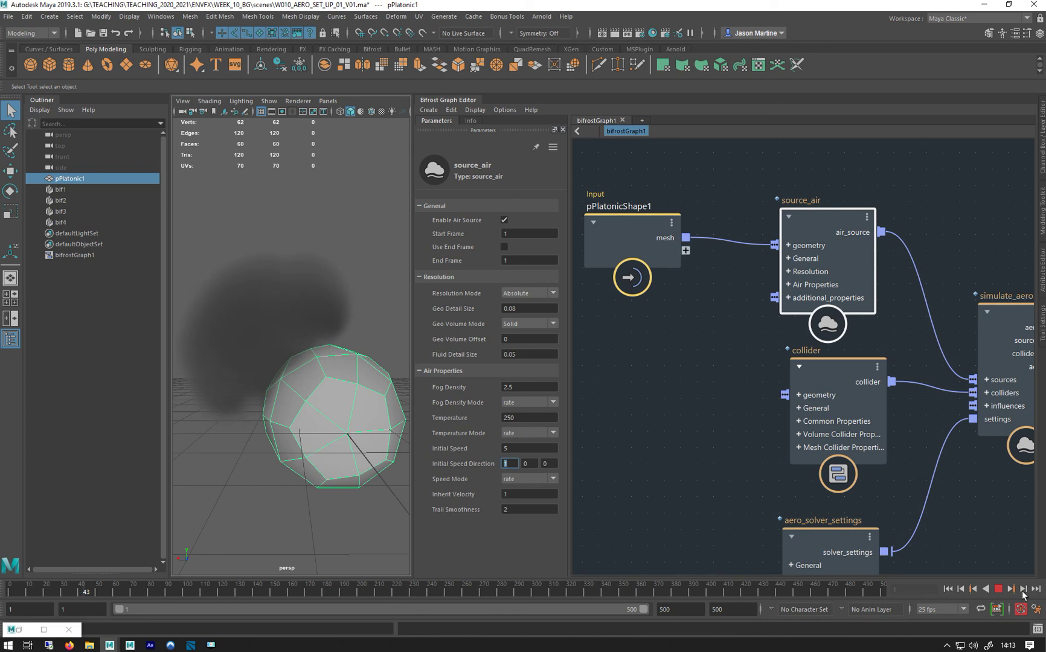
pyautogui.press('Escape')
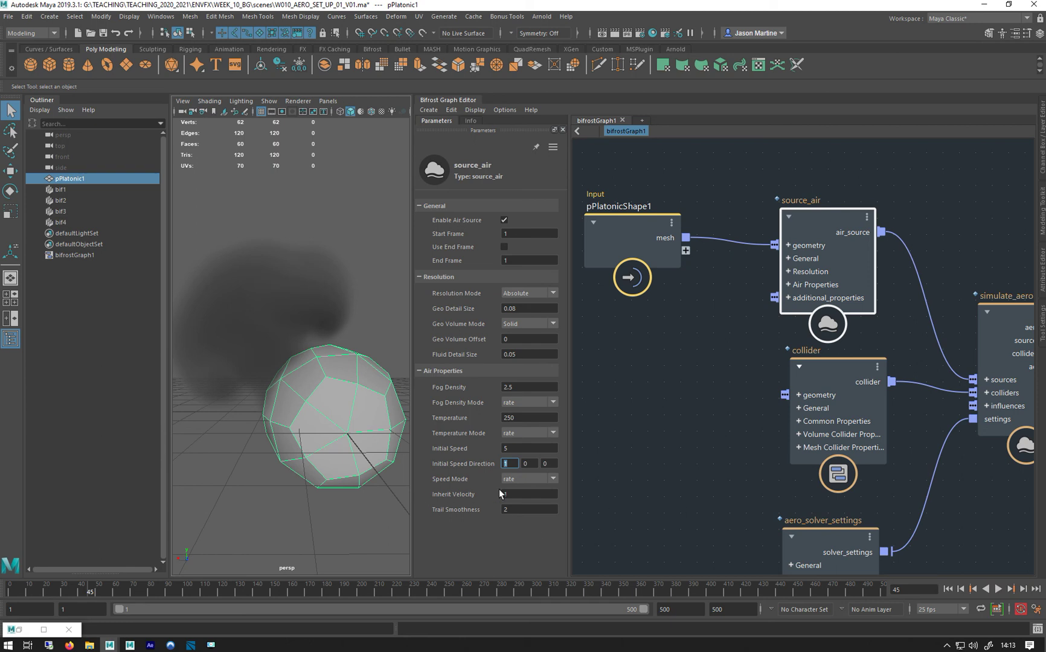
# Read source_air's documentation on inherit_velocity and trail_smoothness, and return to the node's parameters
pyautogui.click(522, 493)
pyautogui.press('Return')
pyautogui.click(517, 511)
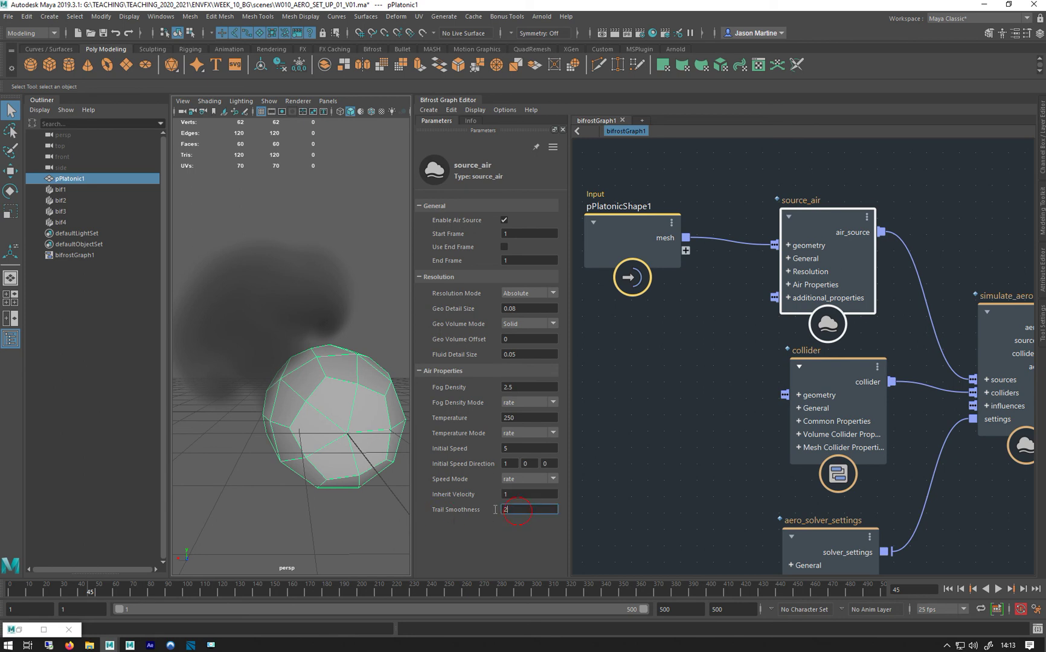
pyautogui.click(471, 120)
pyautogui.scroll(-10, 499, 374)
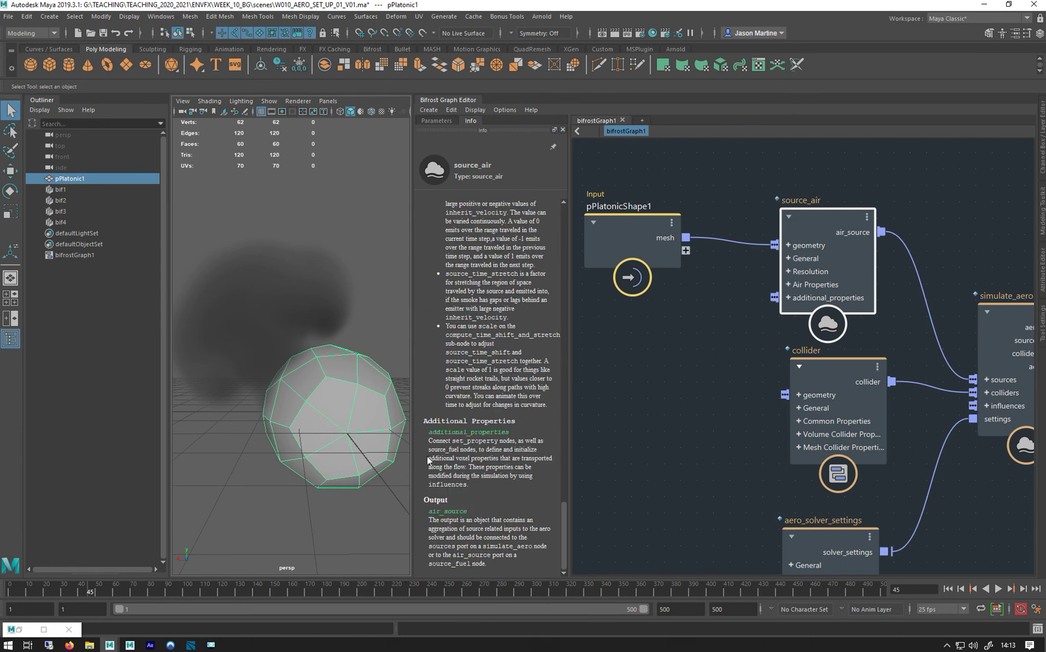
pyautogui.scroll(7, 442, 449)
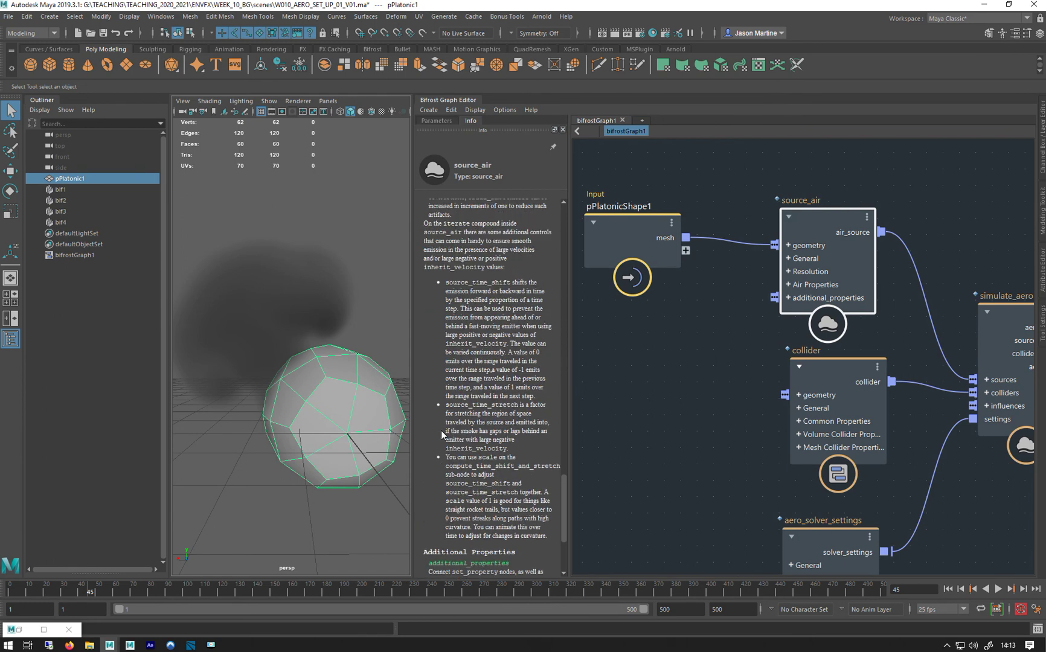
pyautogui.scroll(3, 442, 434)
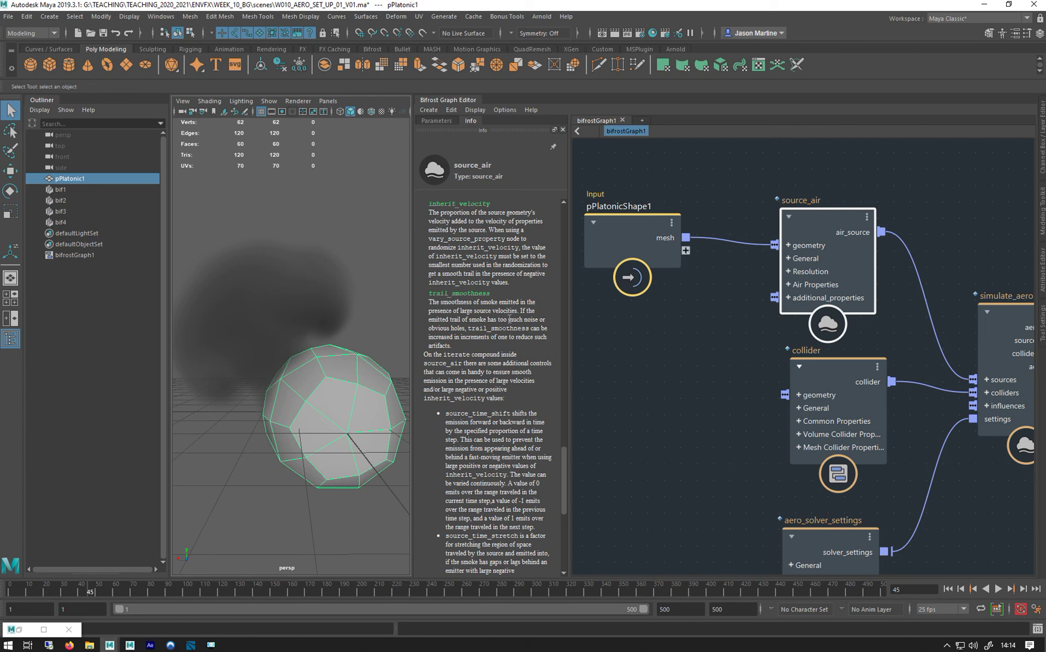
pyautogui.keyDown('alt'); pyautogui.moveTo(224, 365); pyautogui.dragTo(287, 384); pyautogui.keyUp('alt')
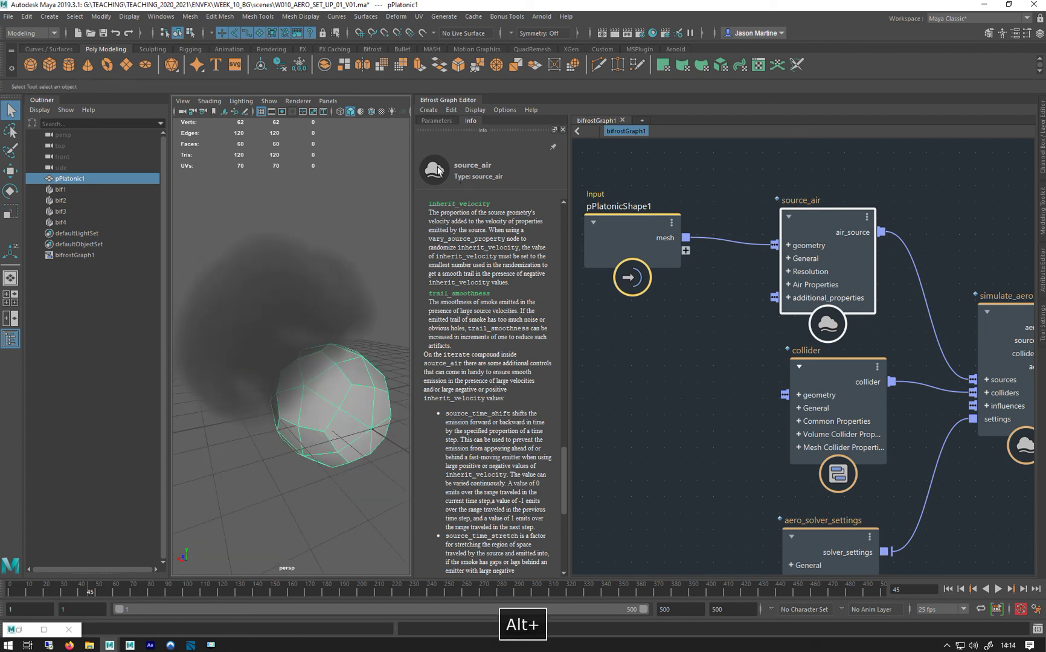
pyautogui.click(437, 120)
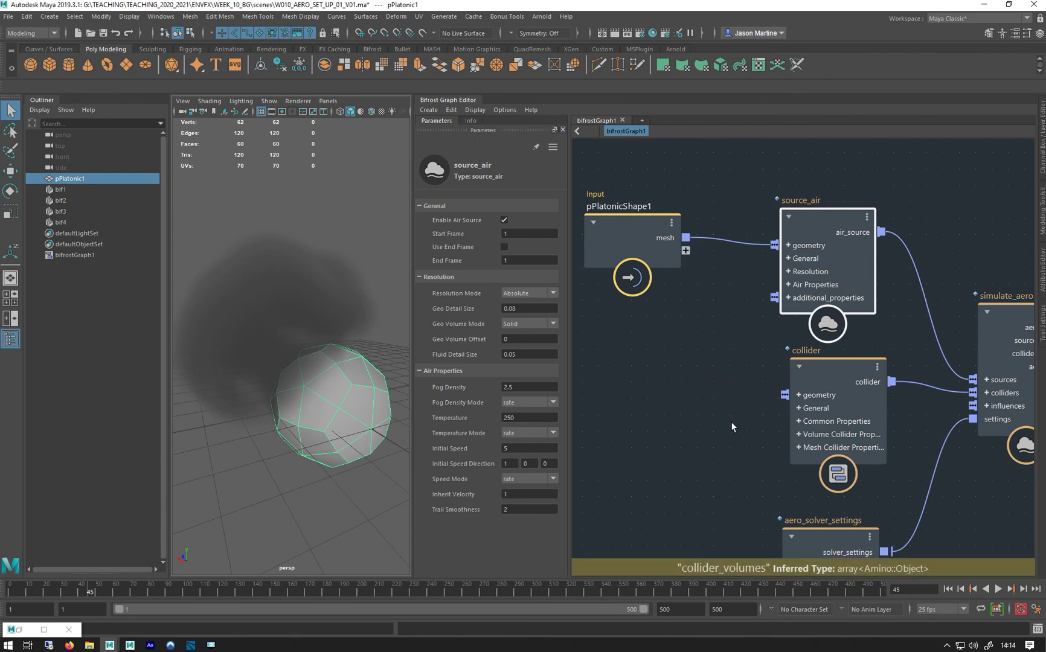
pyautogui.moveTo(732, 424); pyautogui.dragTo(682, 319, button='middle')
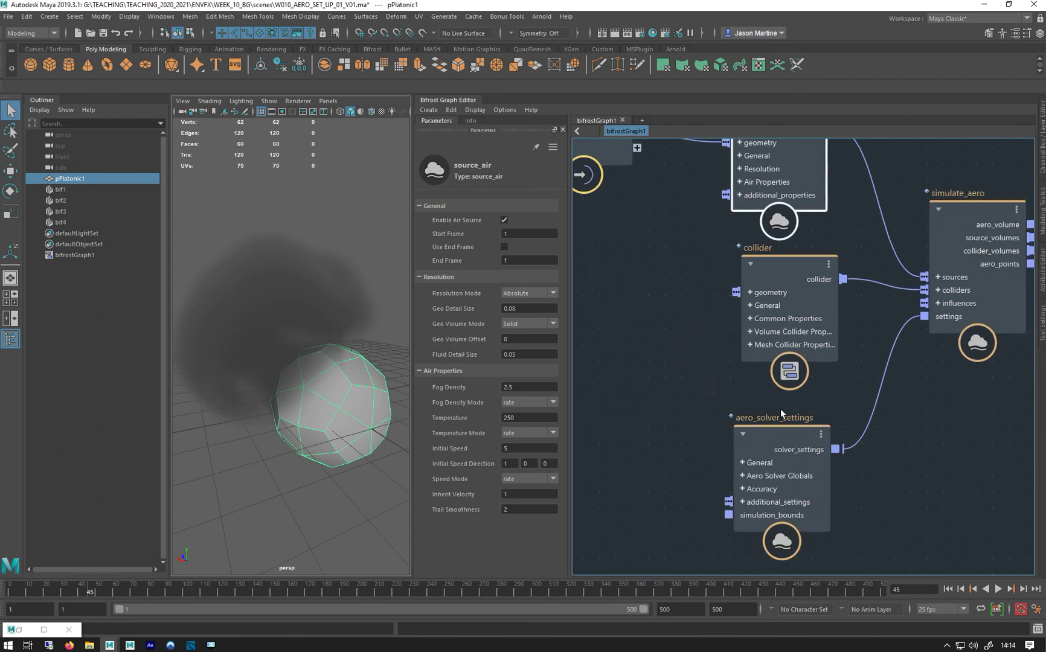